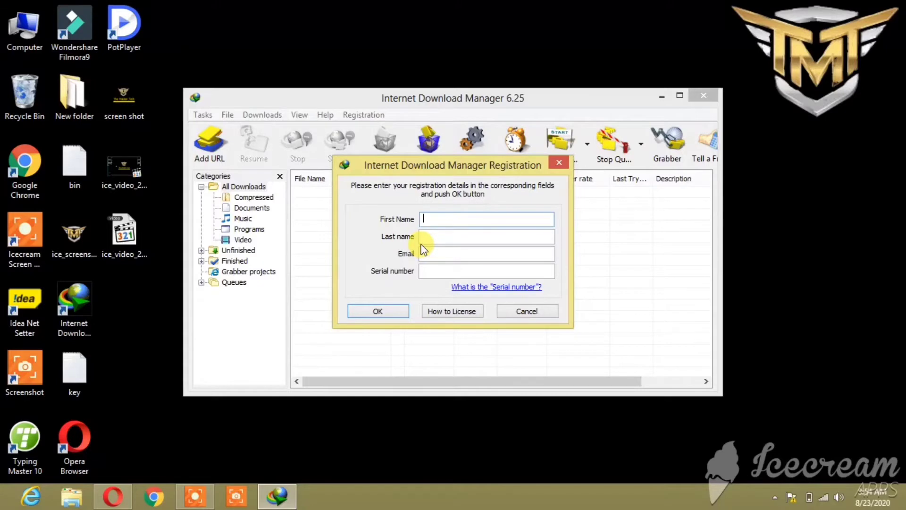
Close the IDM Registration dialog so only the IDM 6.25 main window shows.
click(558, 162)
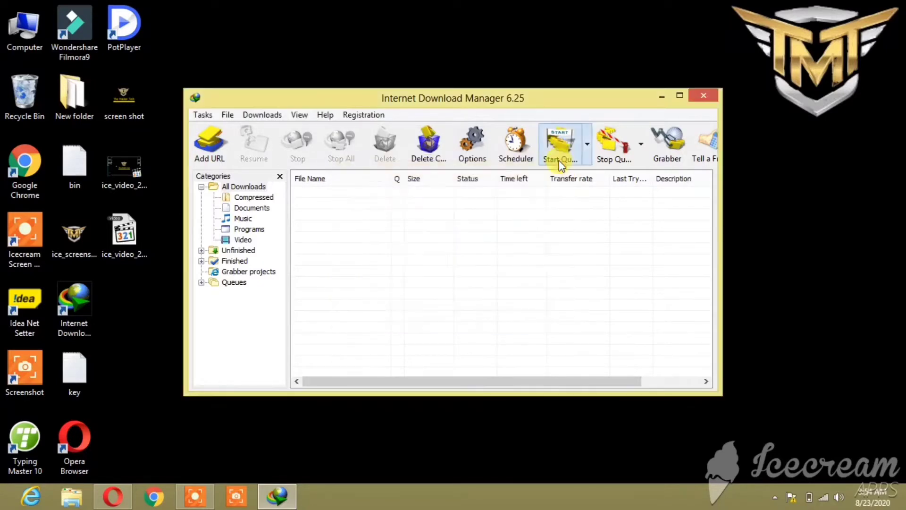
Close IDM and open Programs and Features through Computer's Control Panel command.
click(711, 96)
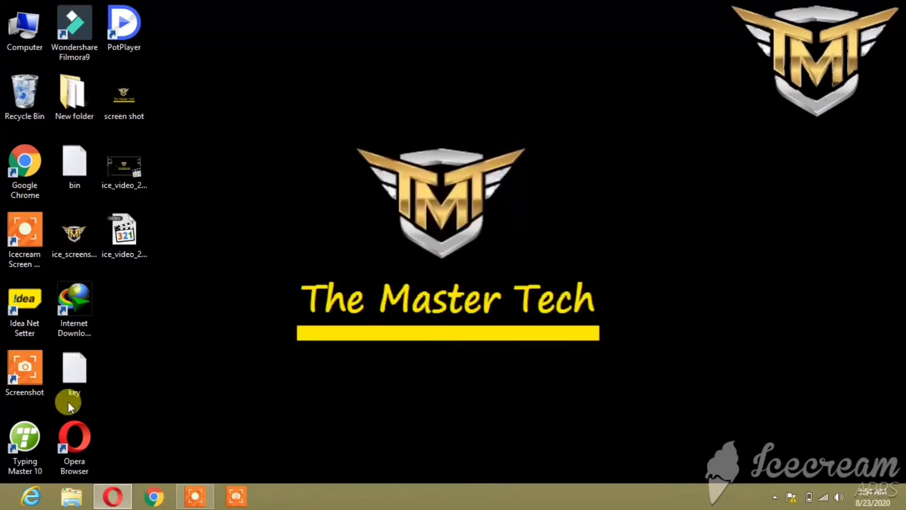
double_click(29, 51)
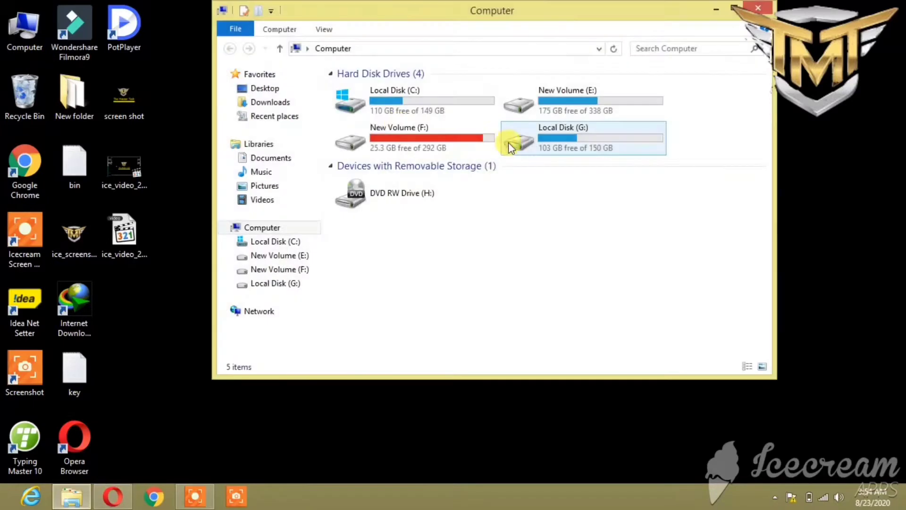
click(286, 31)
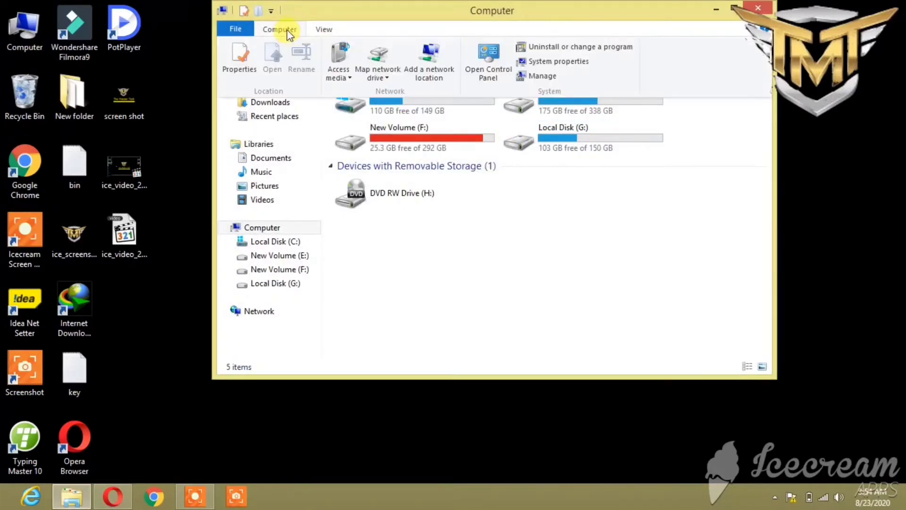
click(543, 47)
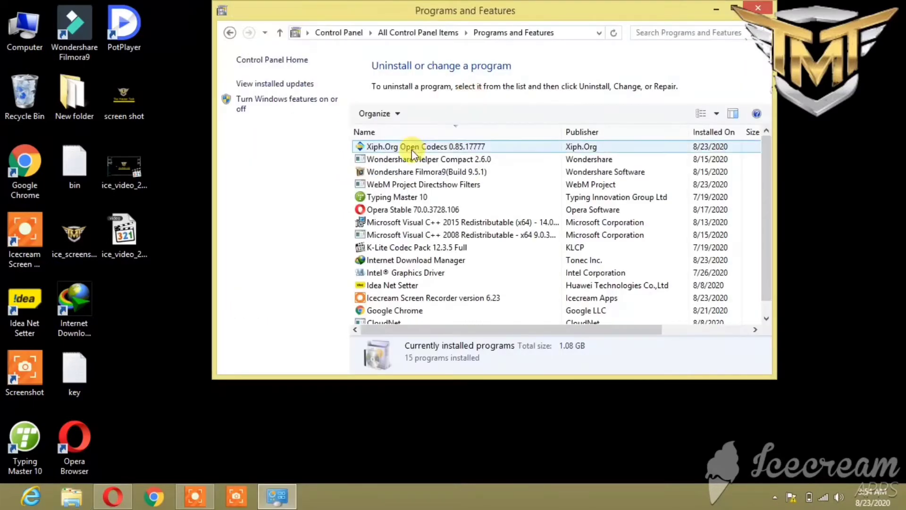
Uninstall Internet Download Manager using the Full removal option.
scroll(384, 264, down, 1)
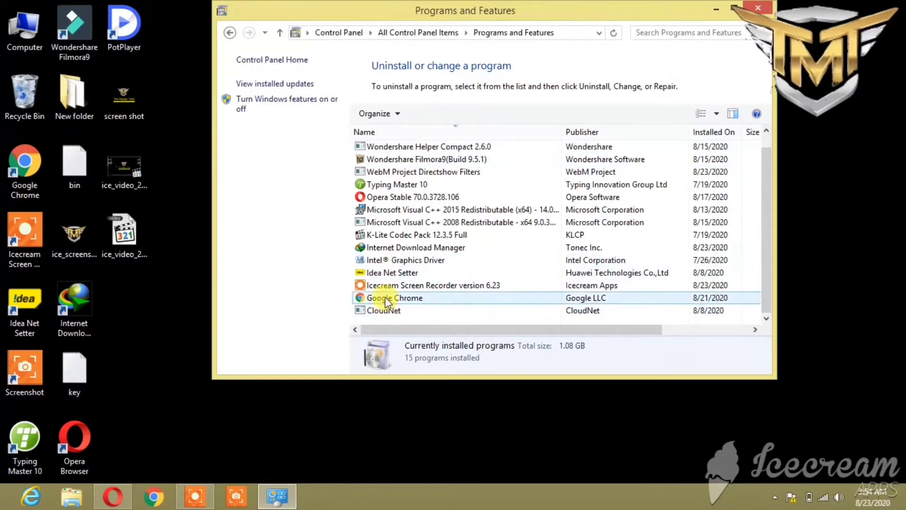
click(399, 249)
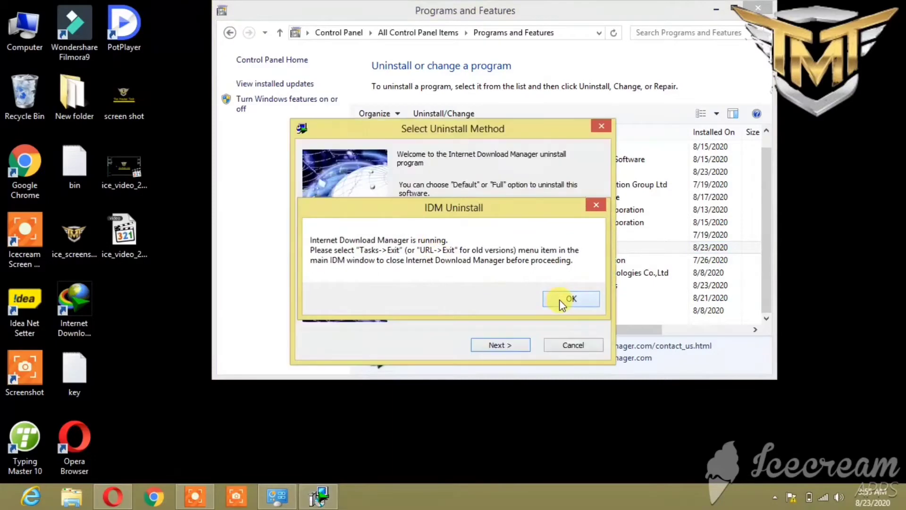
click(561, 299)
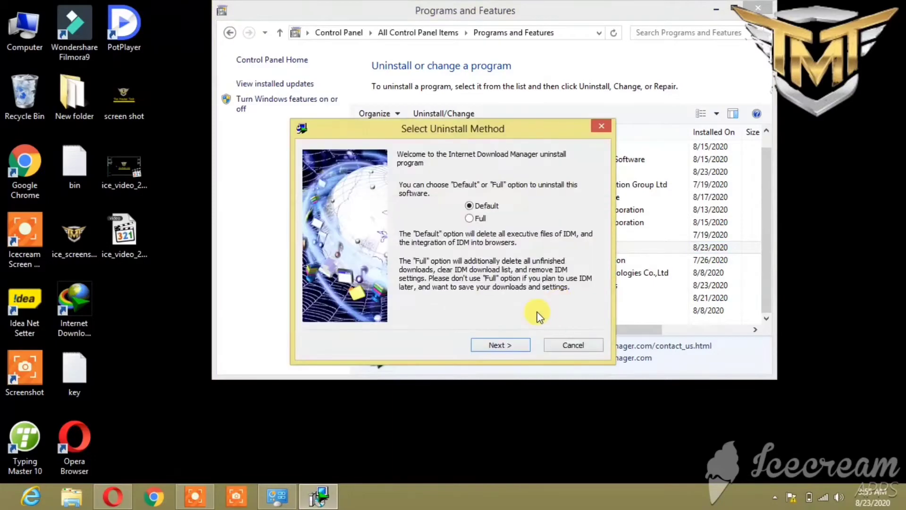
click(469, 218)
click(501, 345)
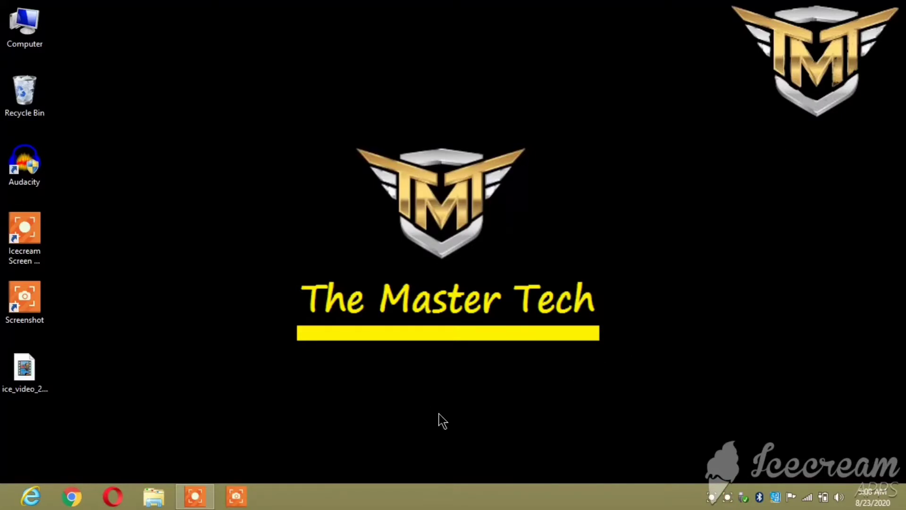
Launch Opera maximized and search for getintopc.com/softwear/idm-internet-download-manager.
click(104, 500)
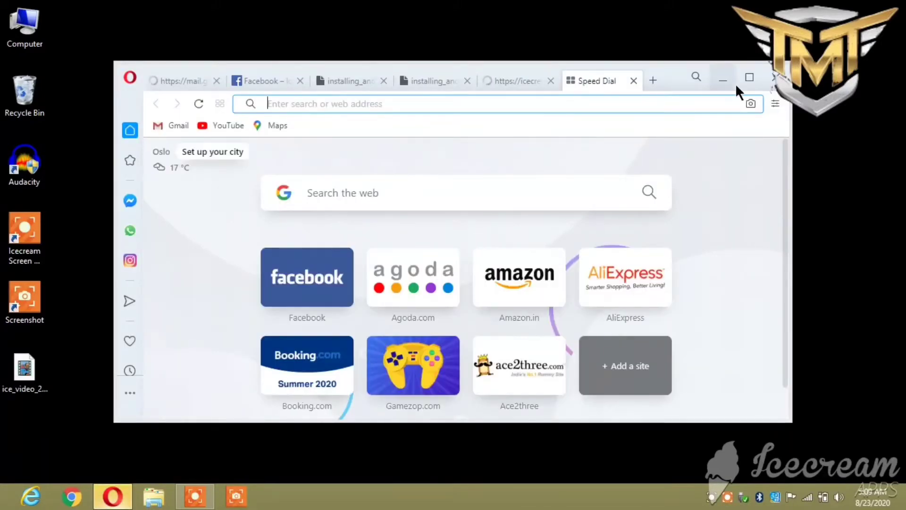
click(750, 78)
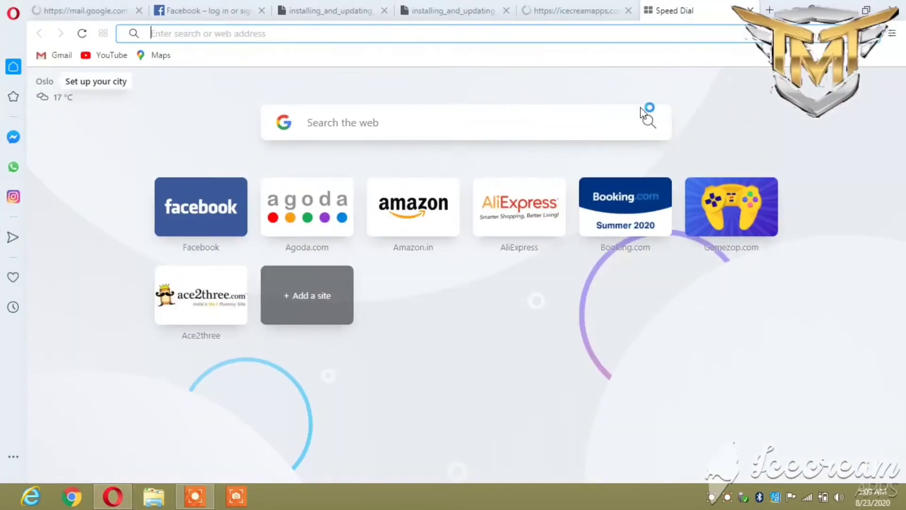
click(401, 123)
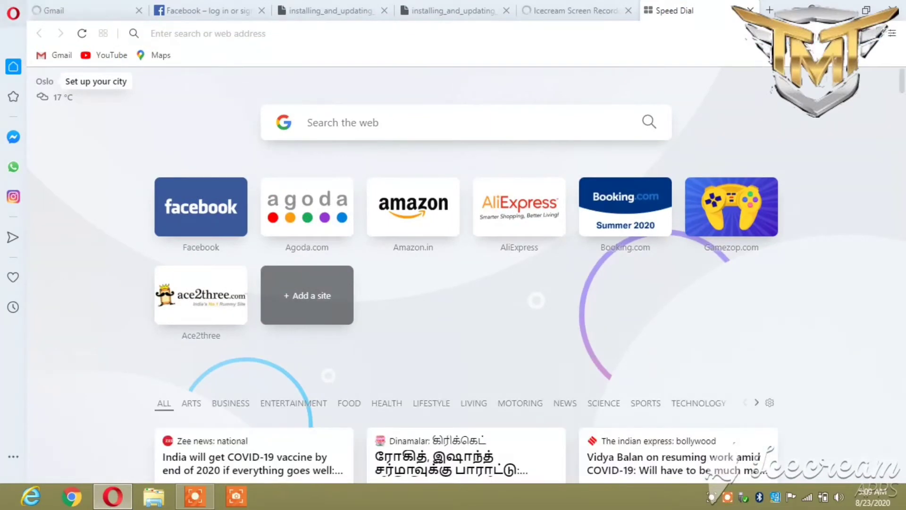
text(get)
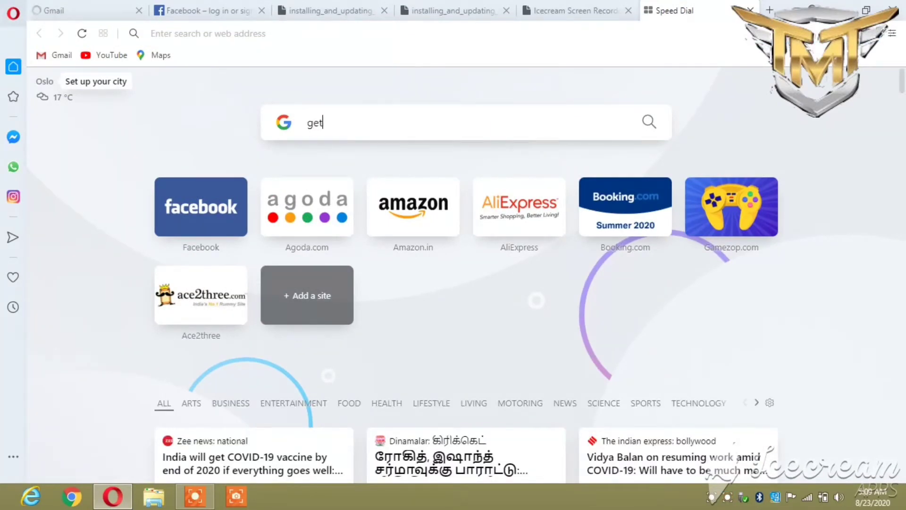
text(into)
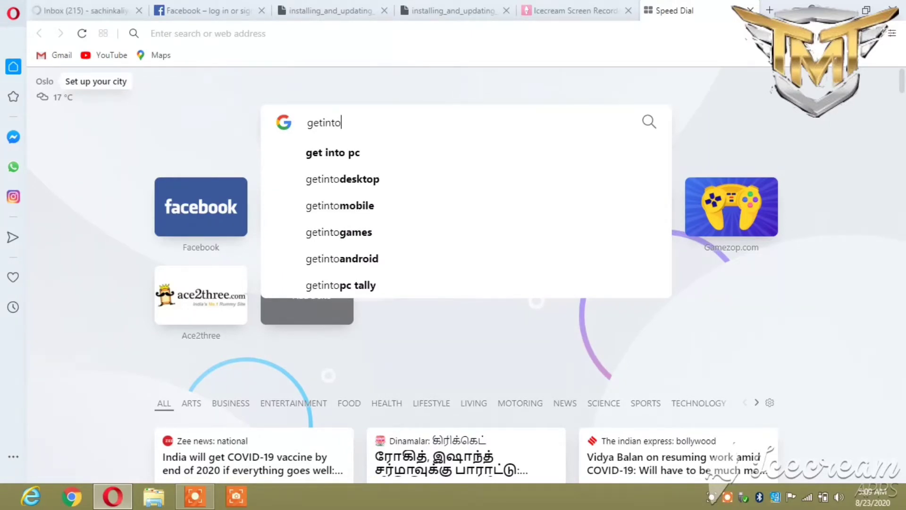
text(pc.)
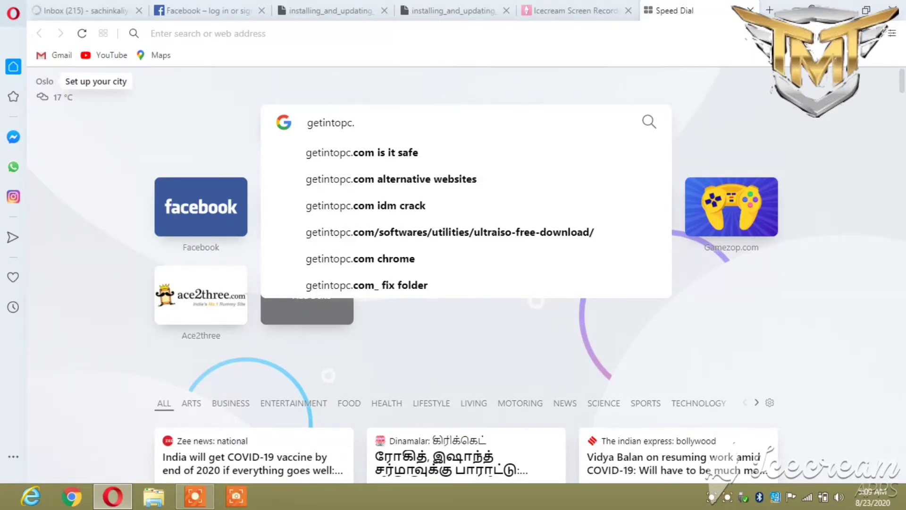
text(com)
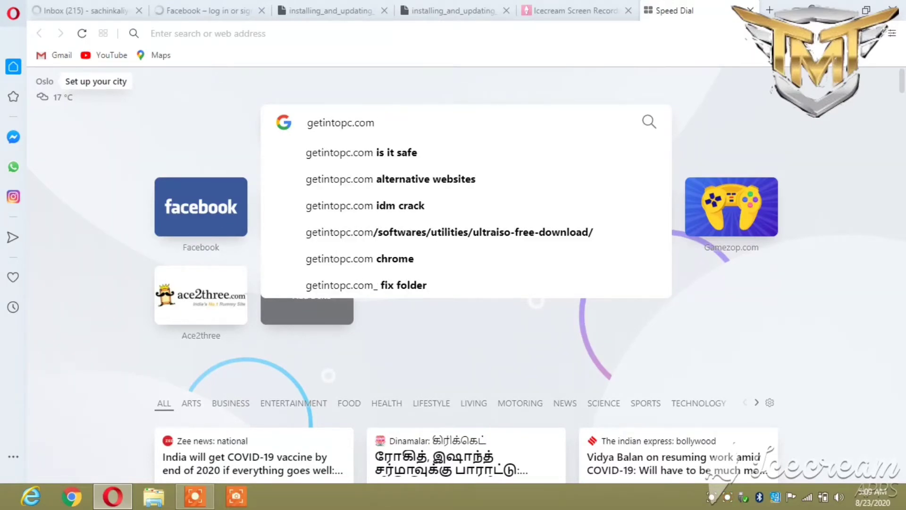
text(/)
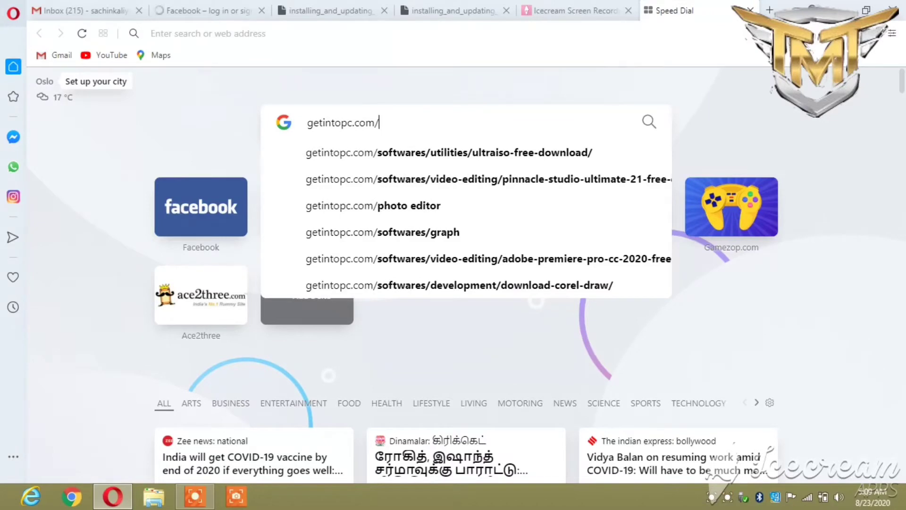
text(so)
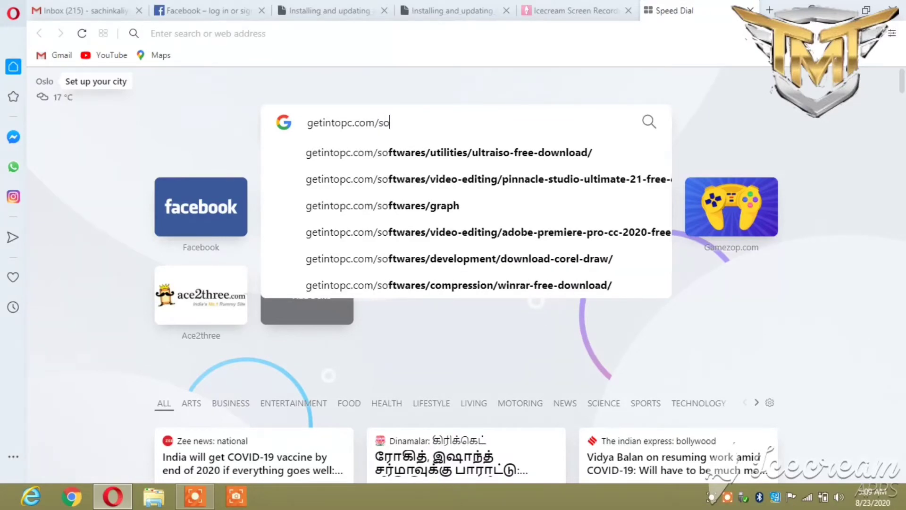
text(ft)
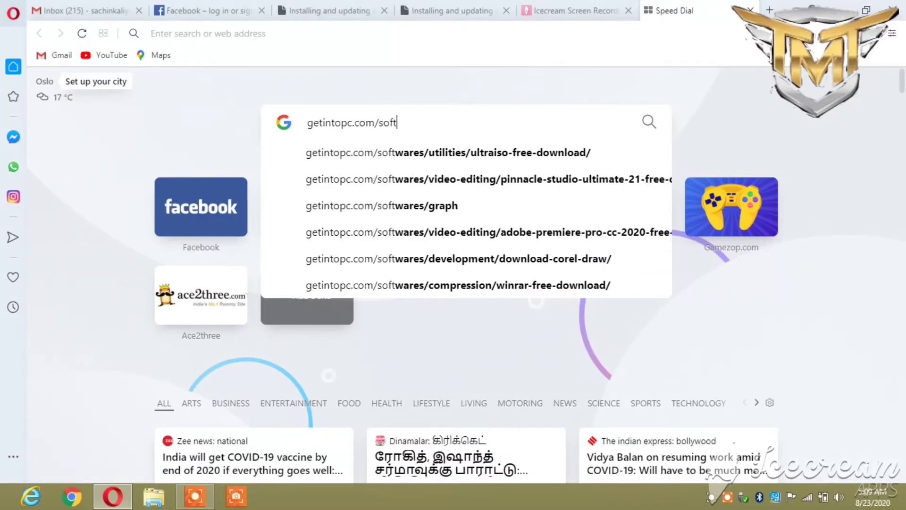
text(wear)
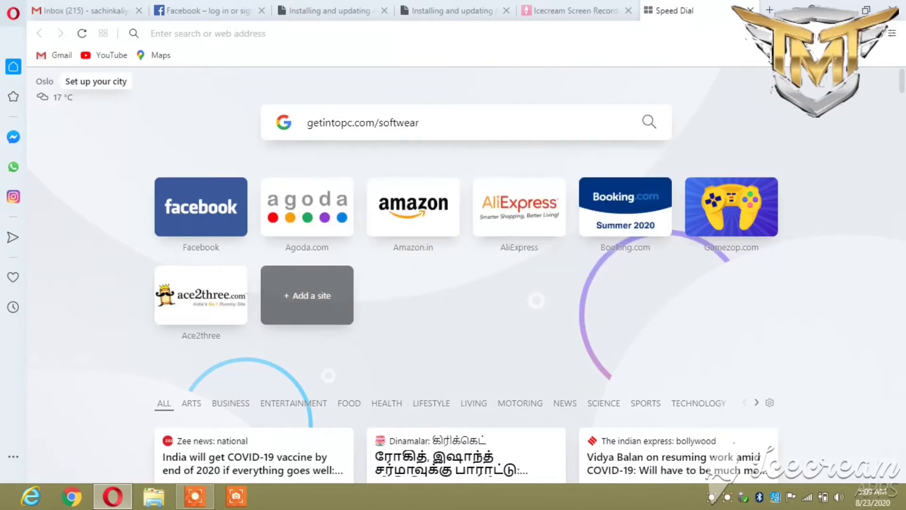
text(/)
text(i)
text(dn)
text(m-)
text(inter)
text(net)
text(-)
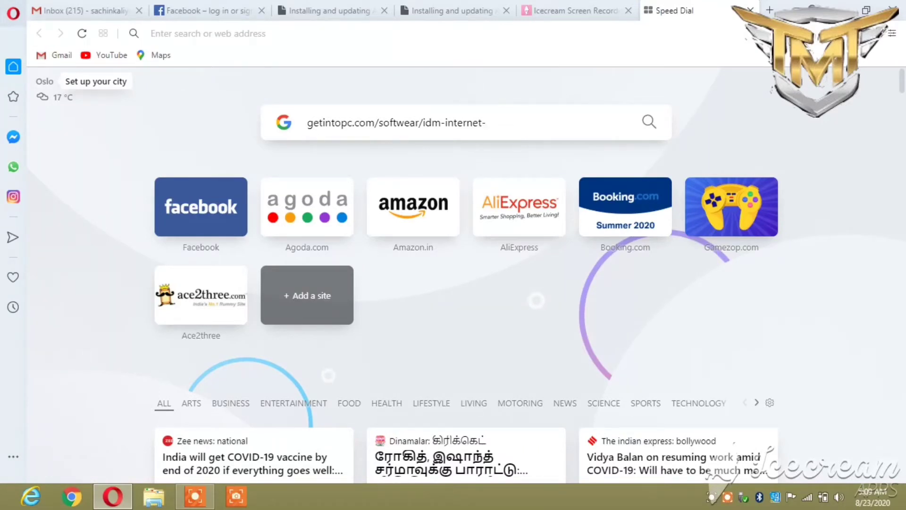
text(download)
text(-manage)
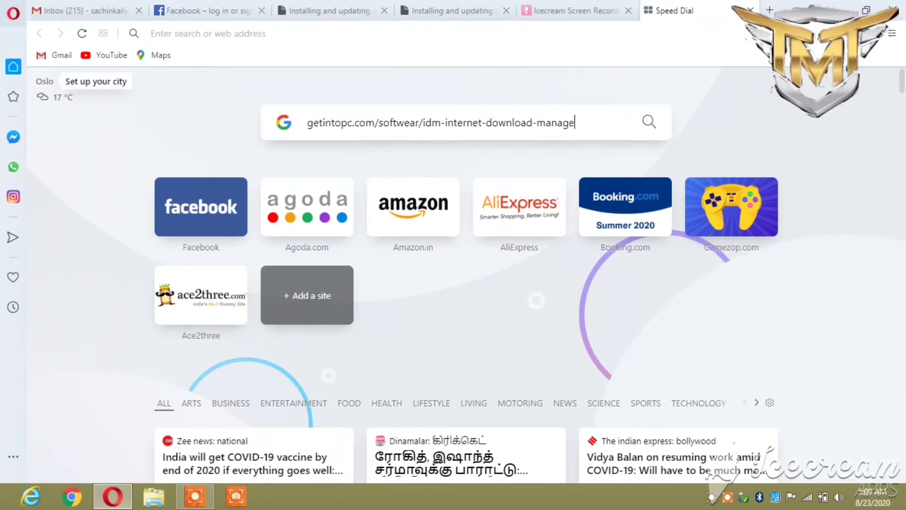
text(r)
key(Return)
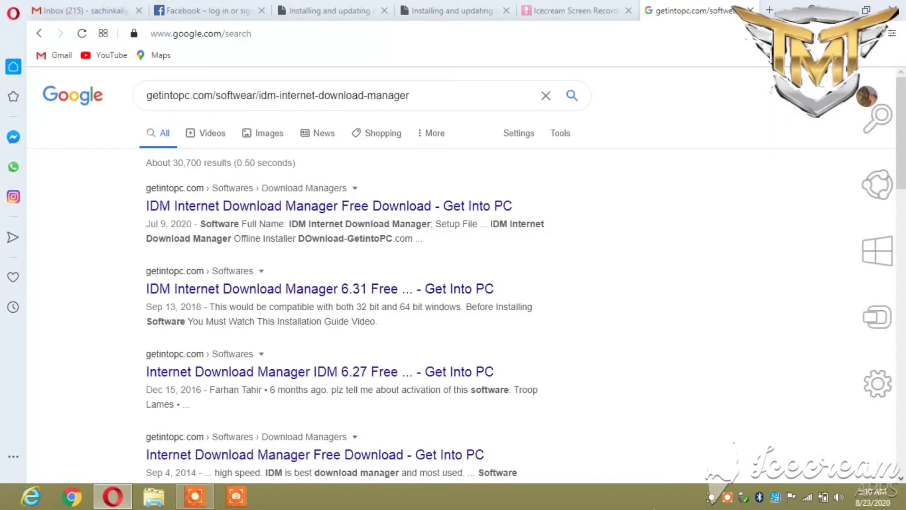
Open the first Get Into PC IDM result and close the three unneeded tabs.
click(270, 211)
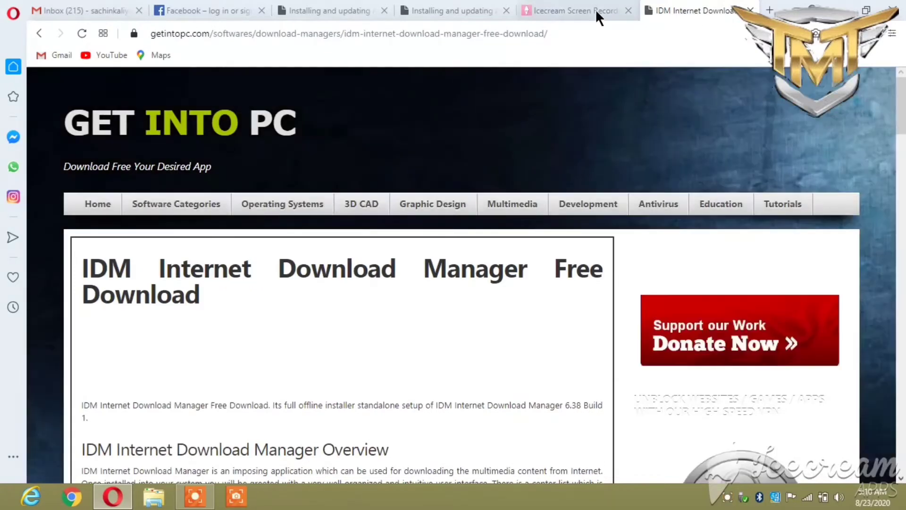
click(383, 10)
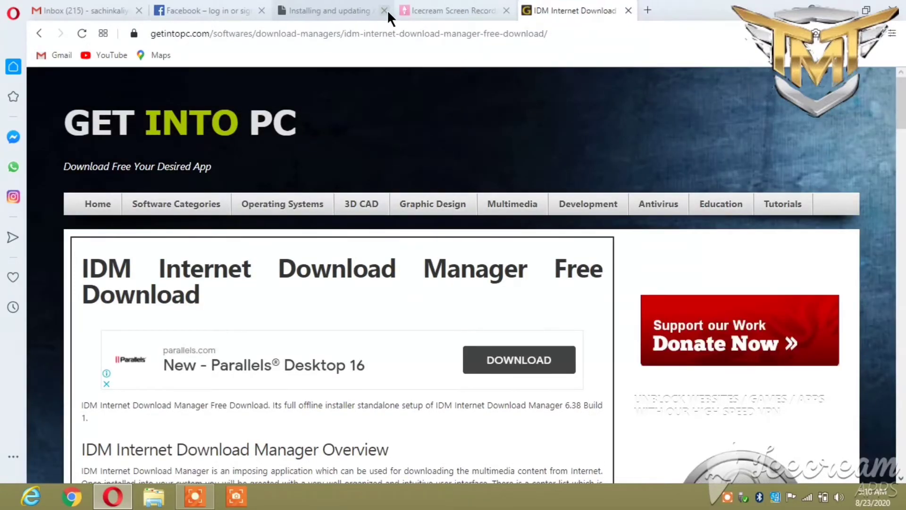
click(386, 11)
click(384, 10)
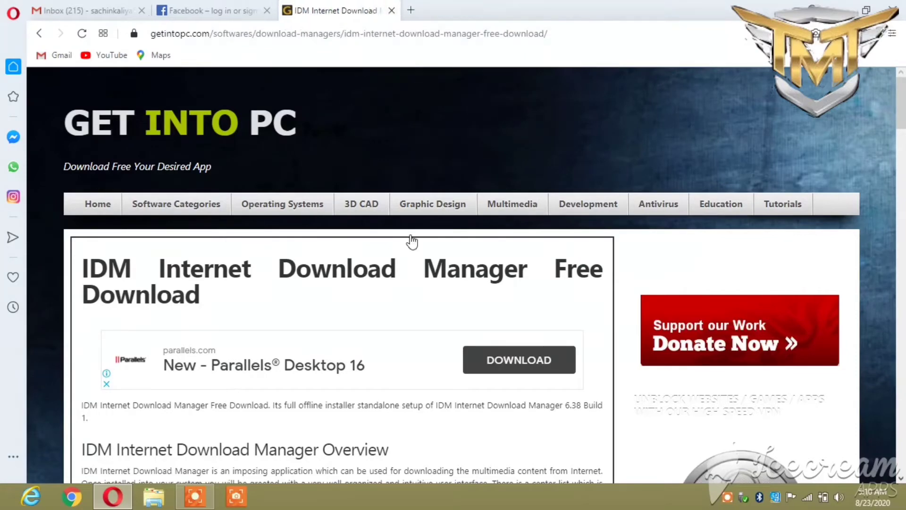
Scroll down to the Download Full Setup v6.38 Build 1 button.
scroll(443, 241, down, 7)
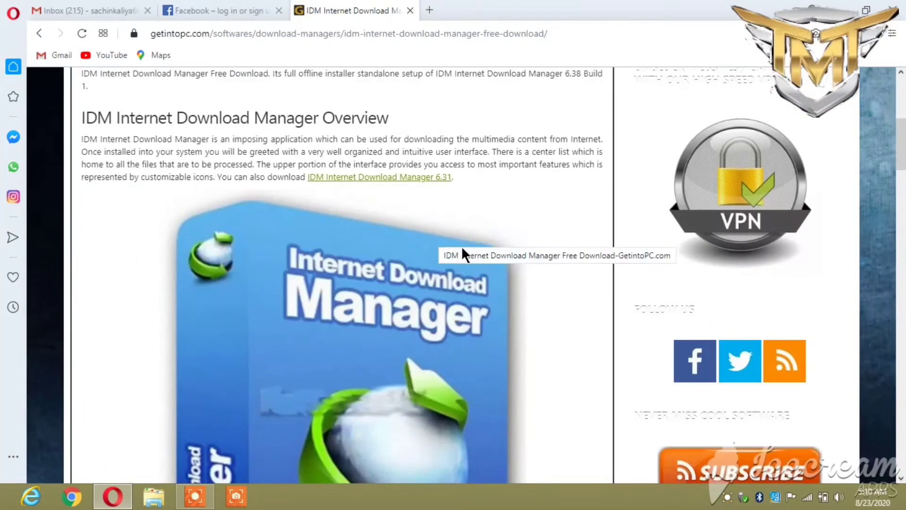
scroll(446, 171, down, 2)
scroll(447, 171, down, 3)
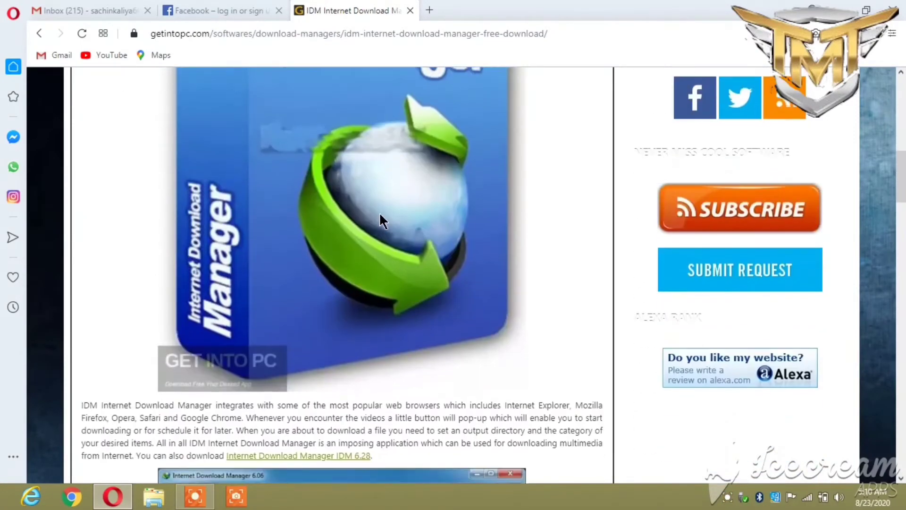
scroll(547, 236, down, 12)
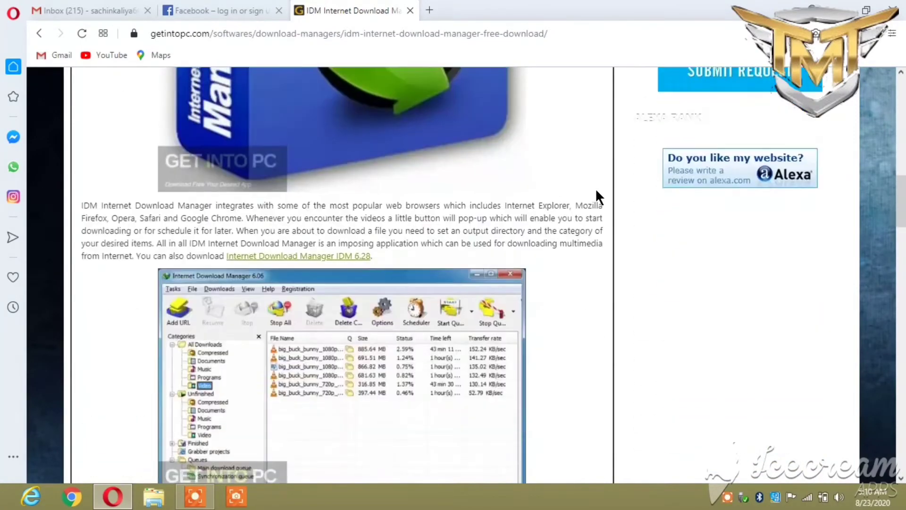
scroll(570, 203, down, 13)
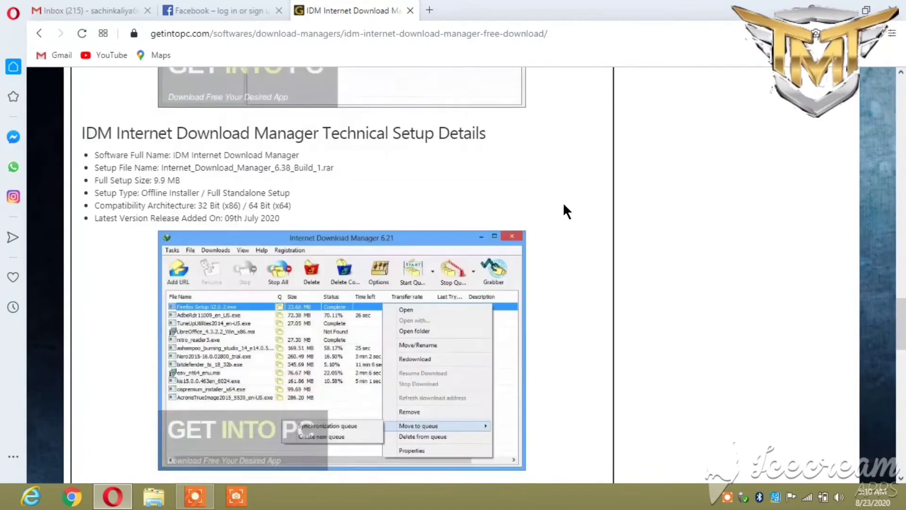
scroll(556, 207, down, 7)
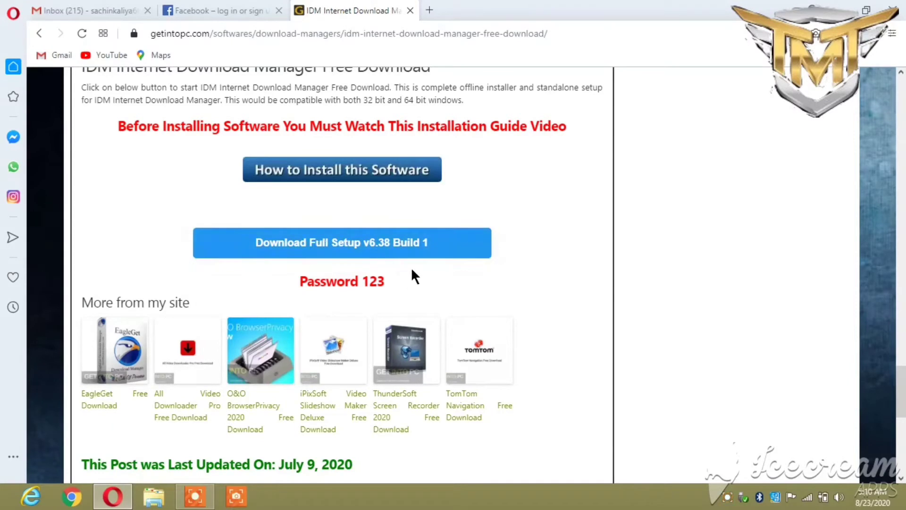
Download the full IDM setup archive, then open a new Speed Dial tab.
click(368, 246)
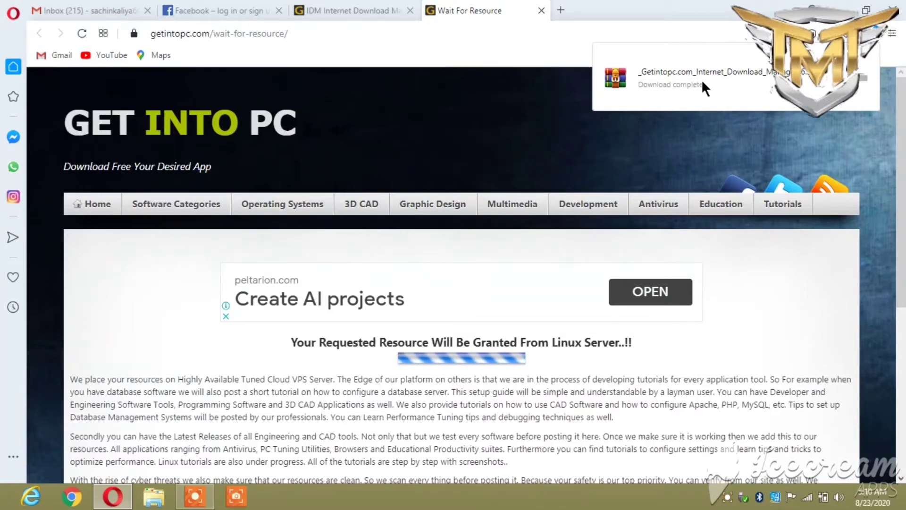
click(559, 10)
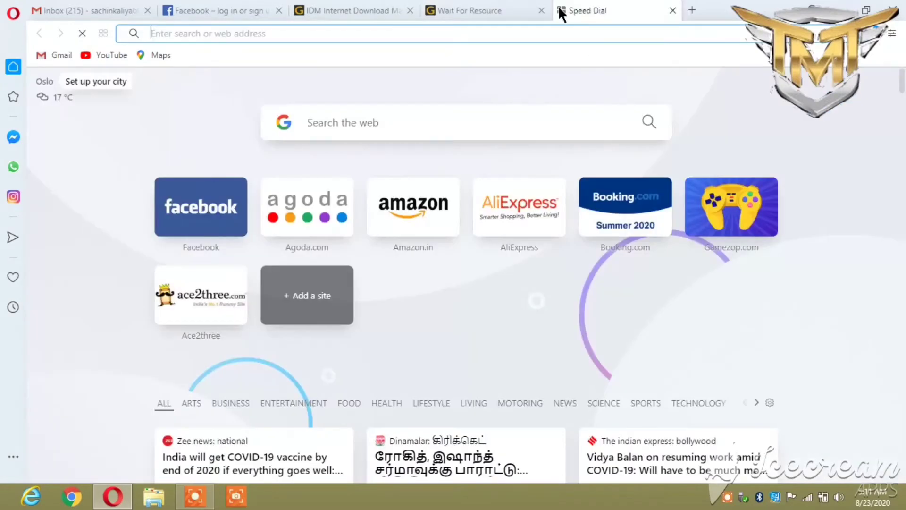
Search winrar.com/downloade.html, open the win-rar.com Download page, then close Opera.
click(447, 125)
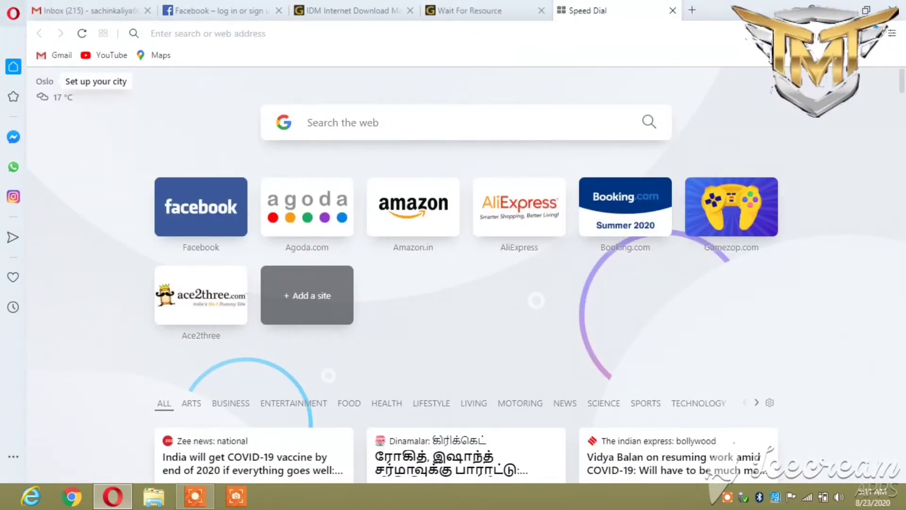
text(w)
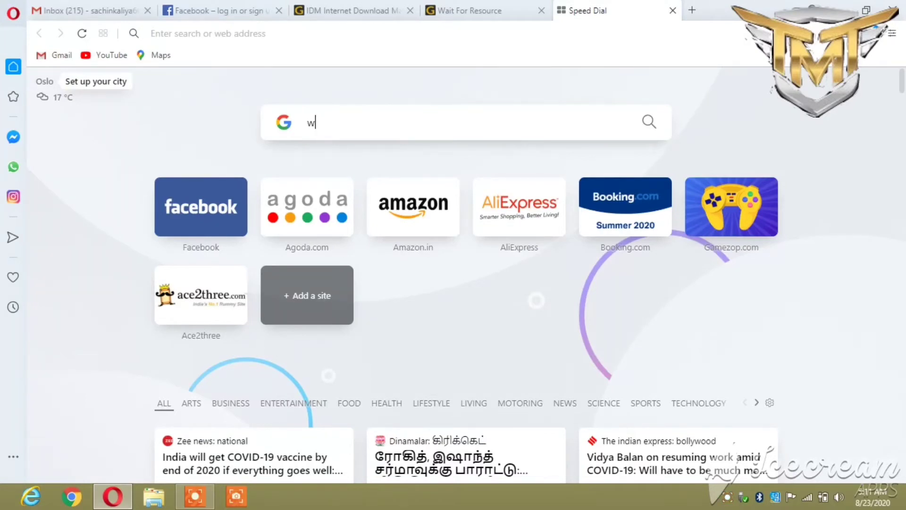
text(inrar)
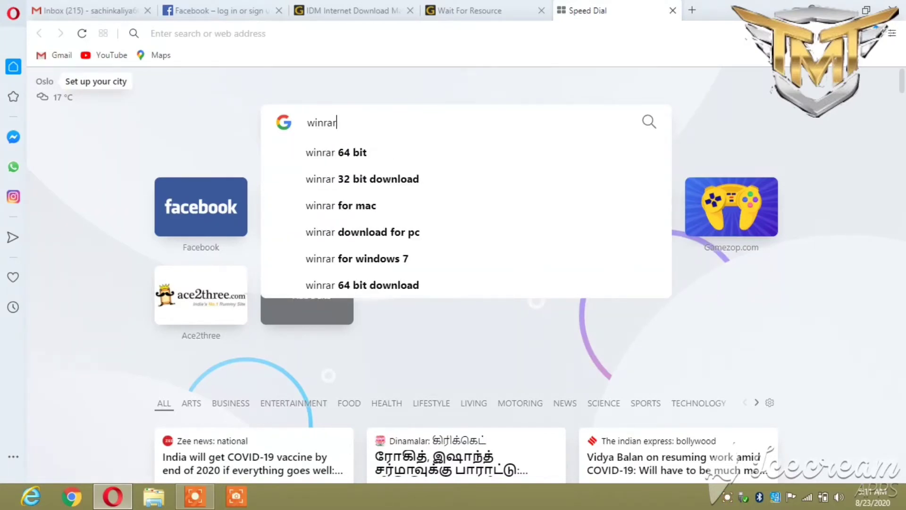
text(.com)
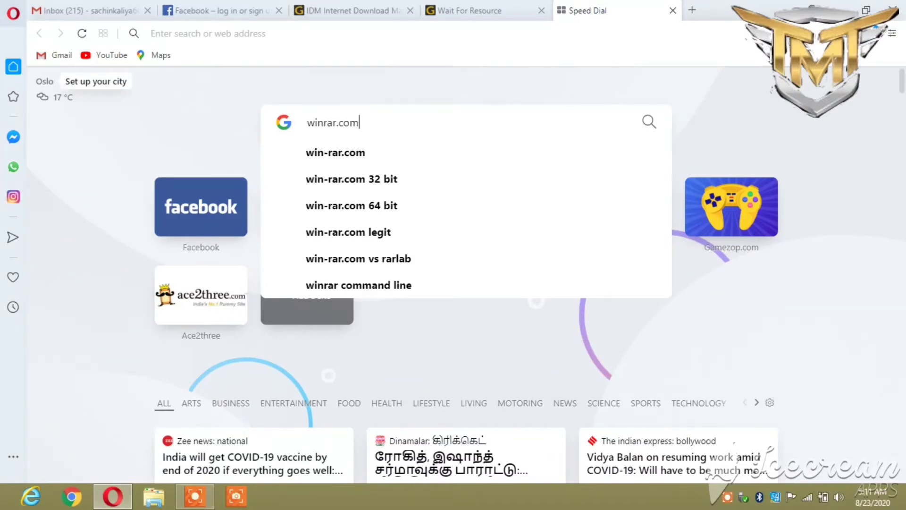
text(/)
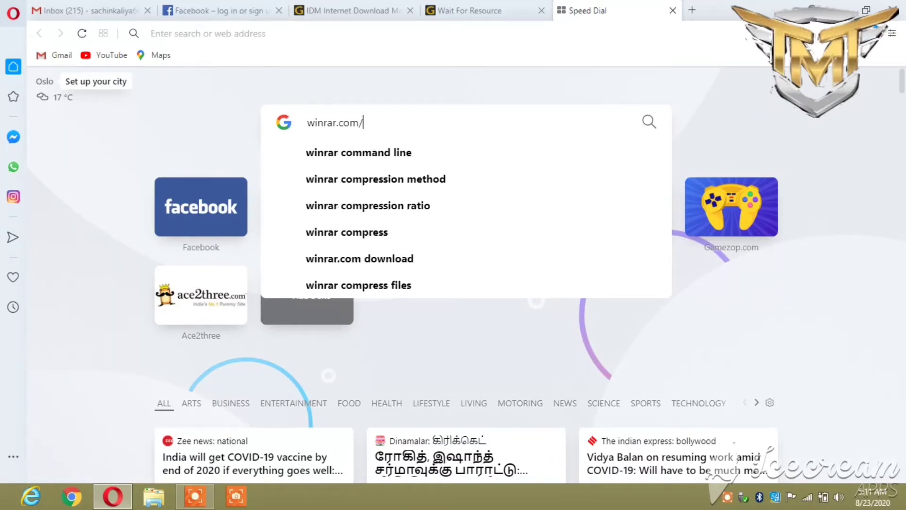
text(dow)
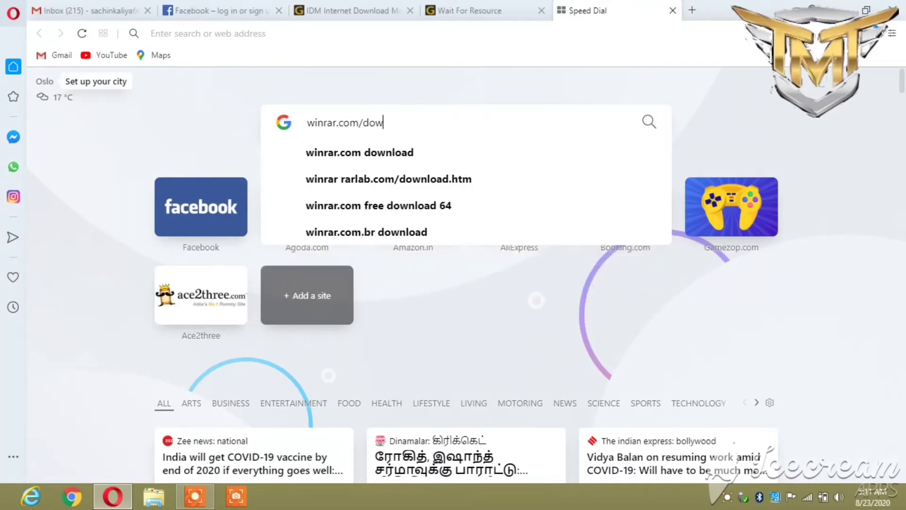
text(nloade)
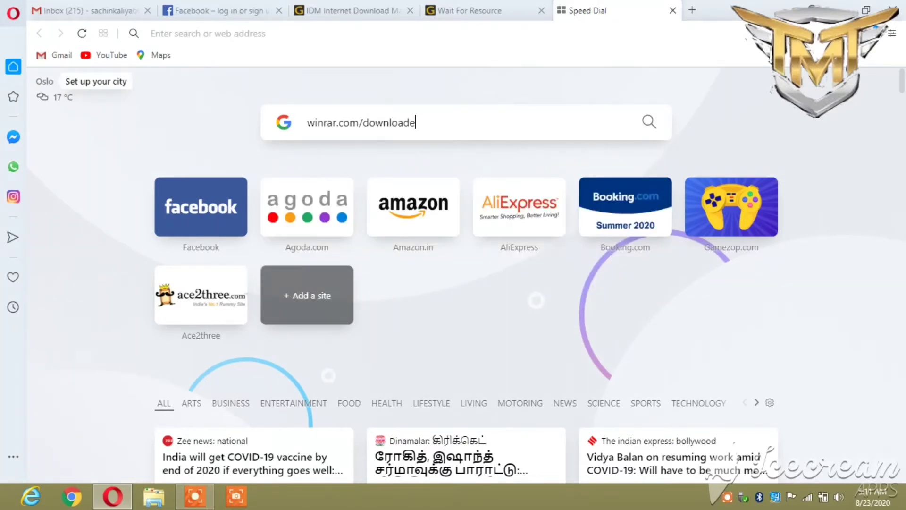
text(.html)
key(Return)
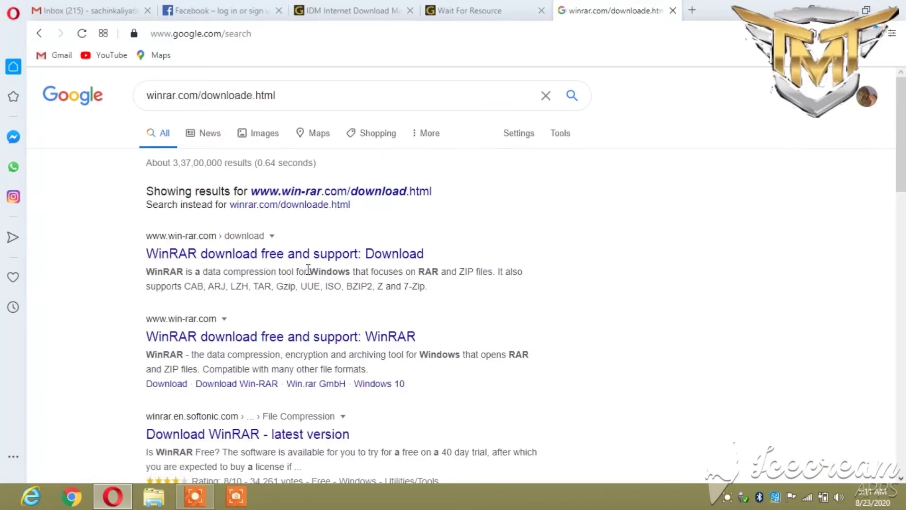
click(311, 255)
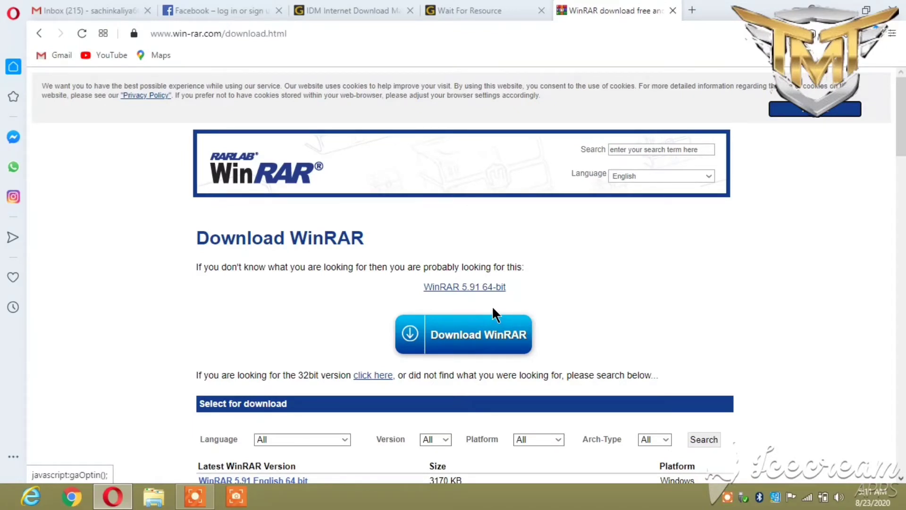
click(897, 17)
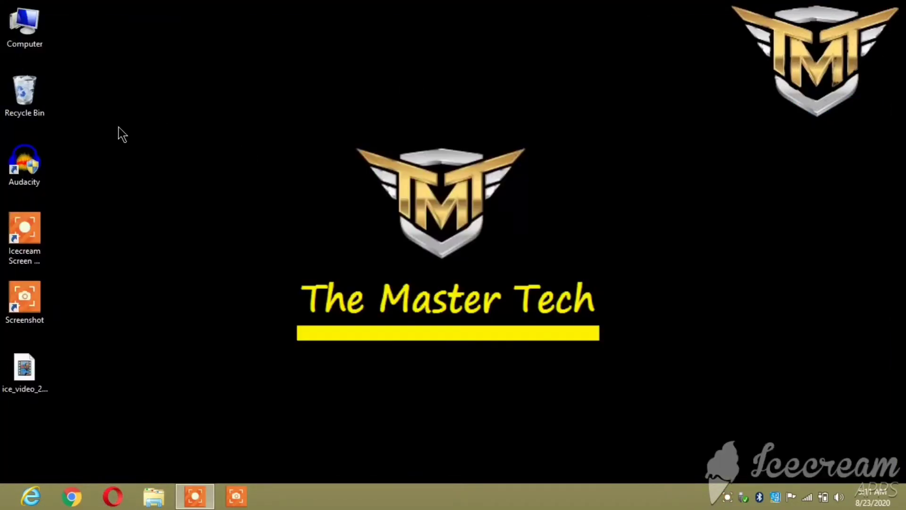
Browse to Local Disk (D:) > softwer and run the winrar-x64-591 installer.
double_click(25, 14)
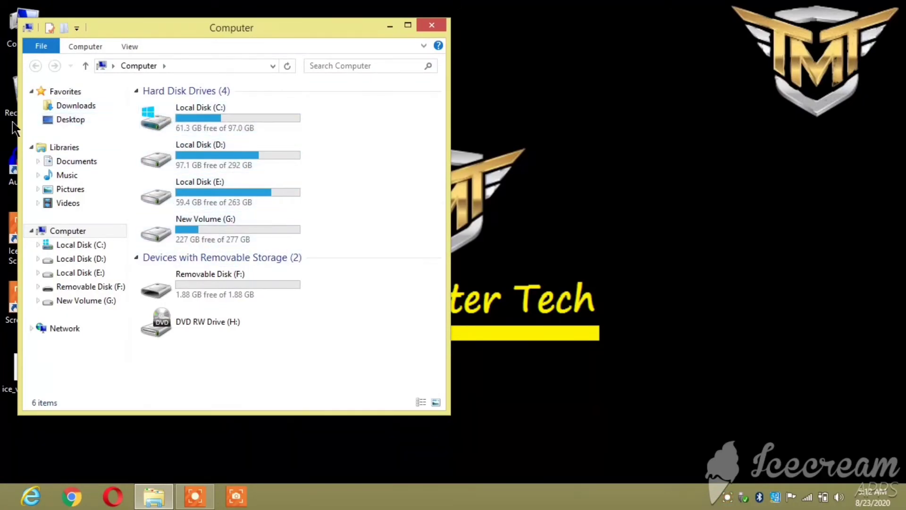
click(103, 99)
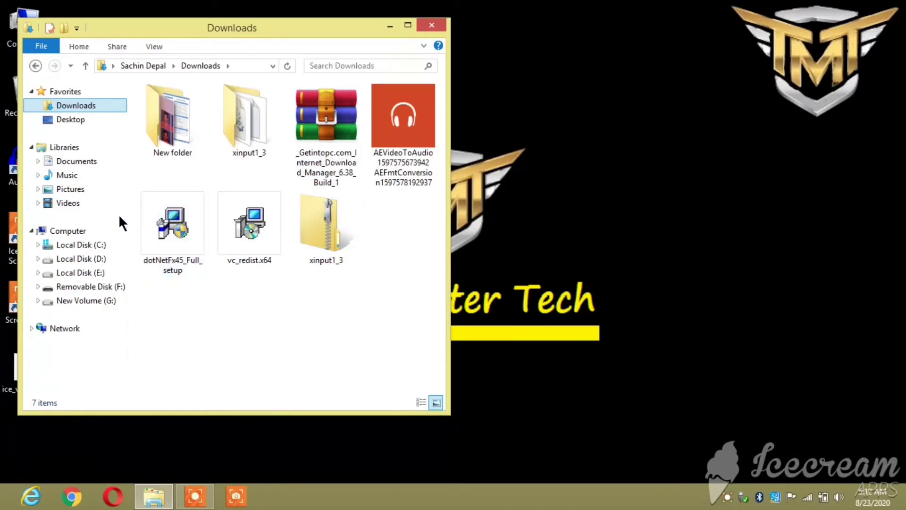
click(90, 260)
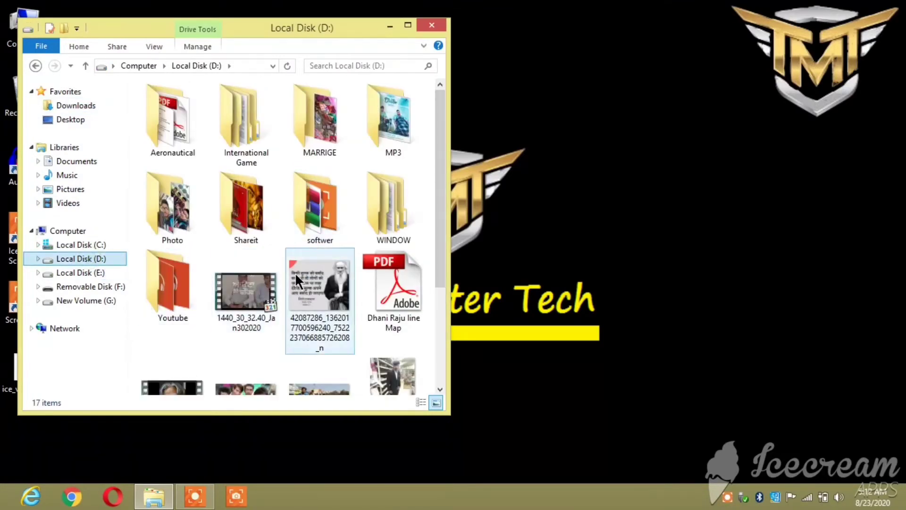
click(295, 207)
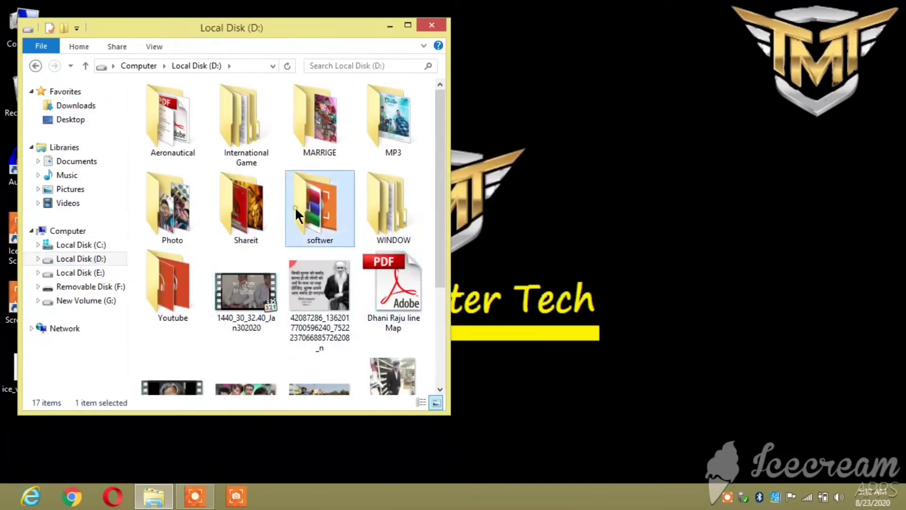
double_click(295, 207)
scroll(333, 142, down, 5)
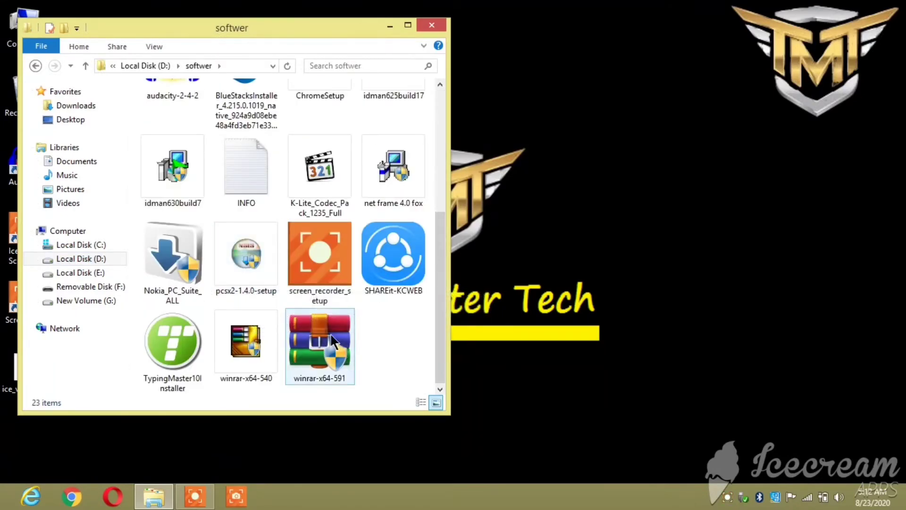
double_click(311, 338)
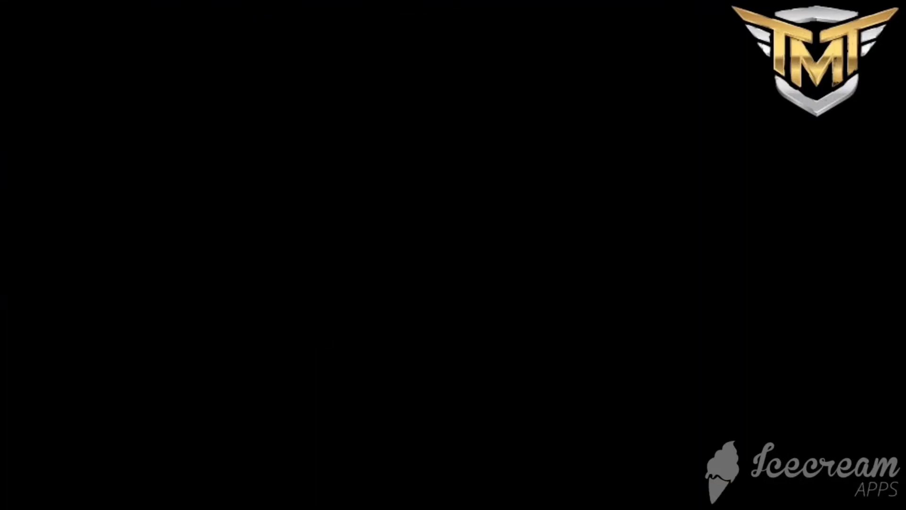
Approve UAC and install WinRAR 5.91 to the default folder with default associations.
click(488, 273)
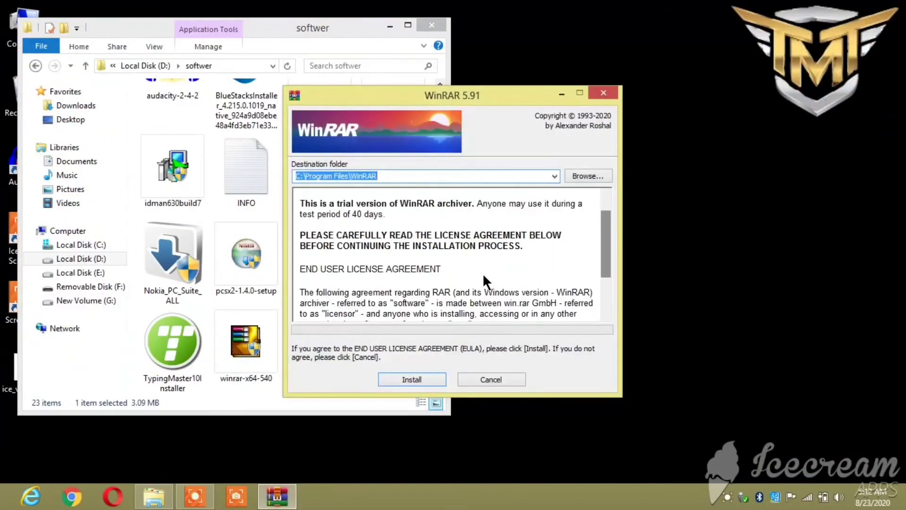
click(417, 378)
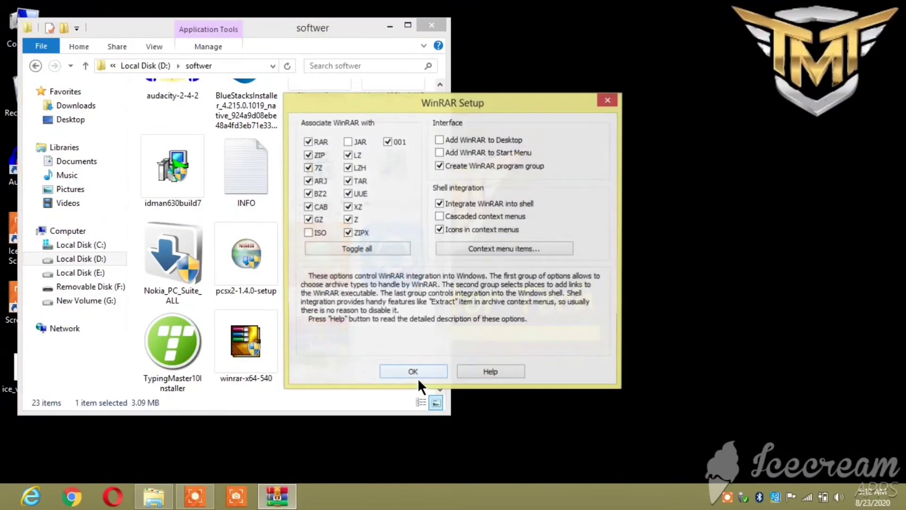
click(417, 375)
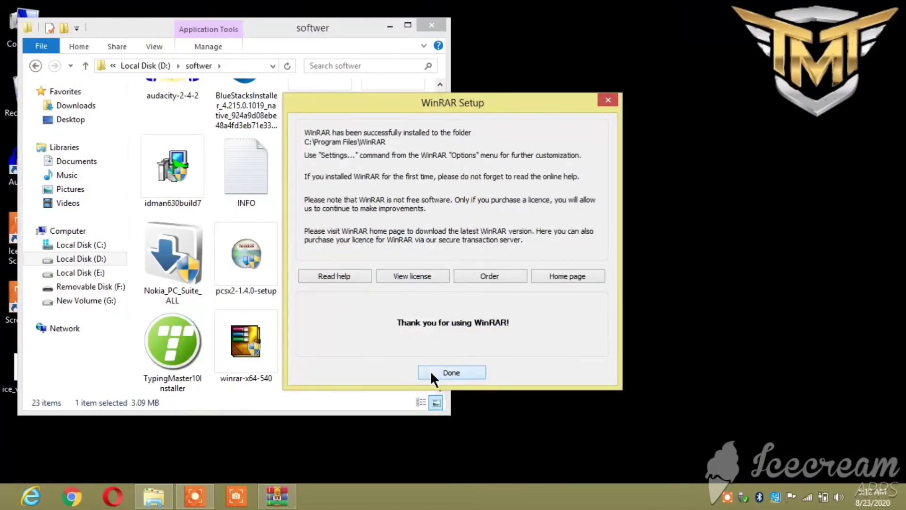
click(431, 372)
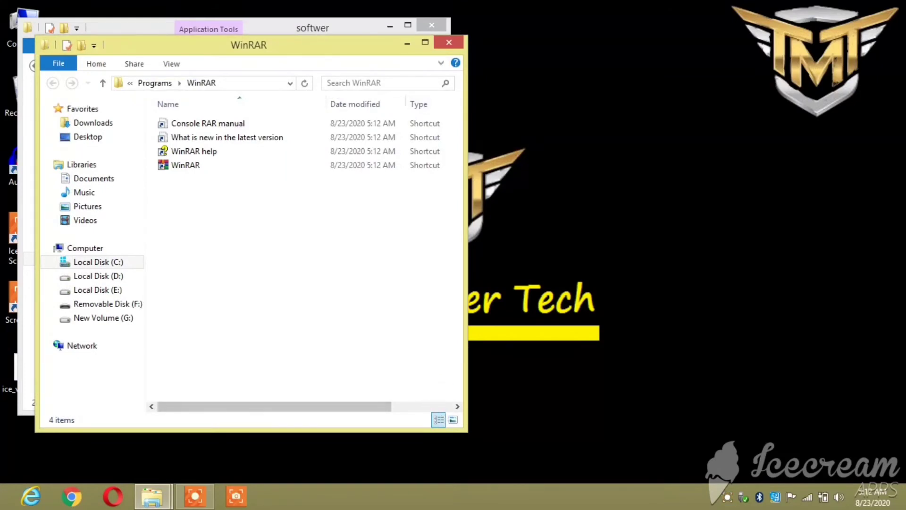
Close the WinRAR folder, view Downloads as large icons, and open the IDM archive with WinRAR.
click(447, 42)
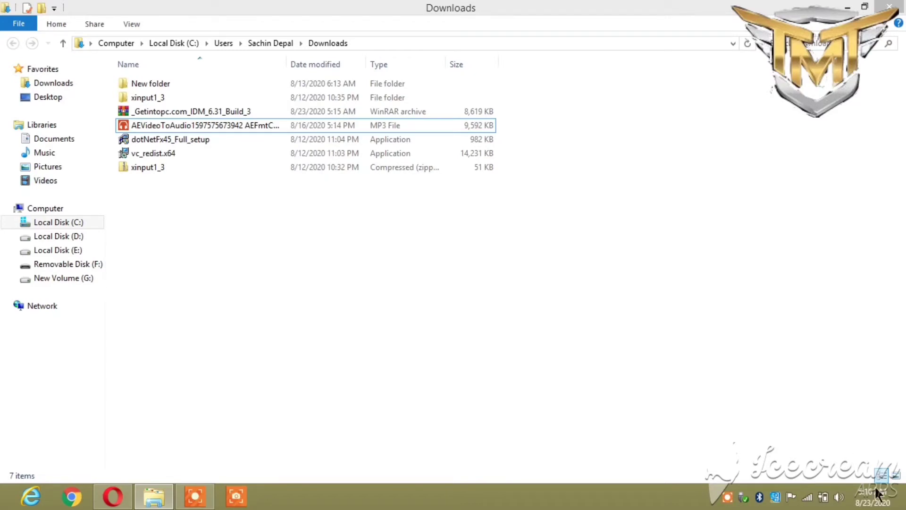
click(895, 474)
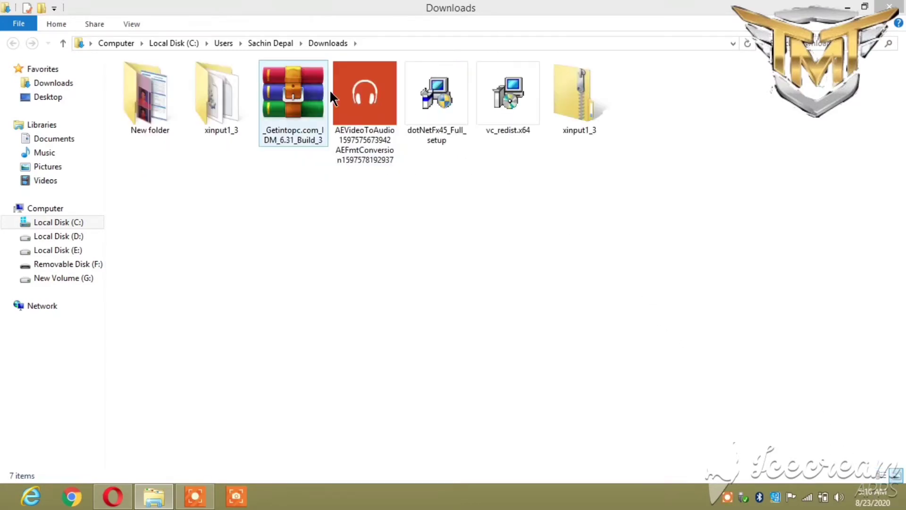
right_click(287, 107)
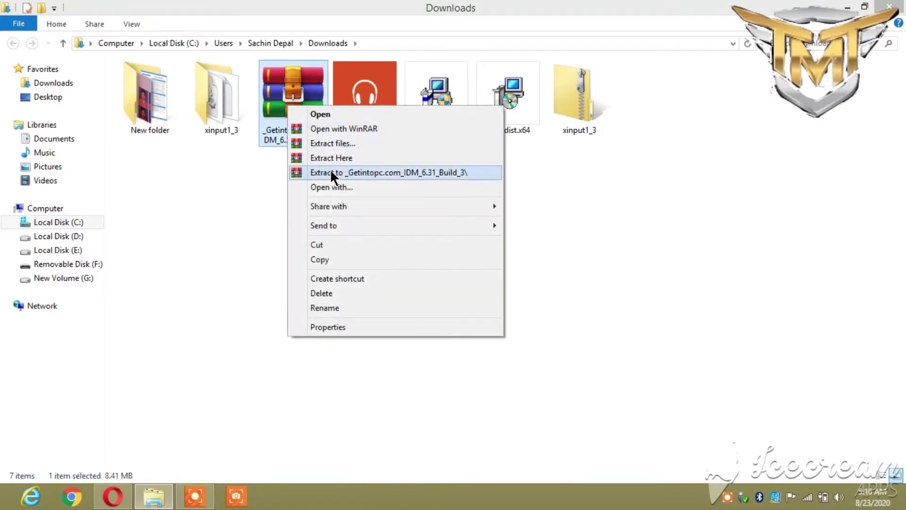
click(349, 128)
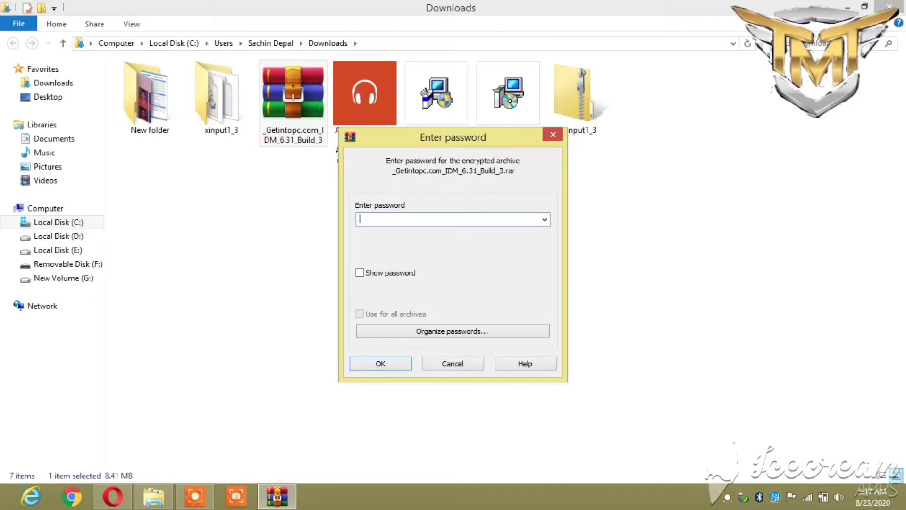
Unlock the archive with its password and run idman631build3 from Step 1 - Retail Installation.
text(123)
click(393, 363)
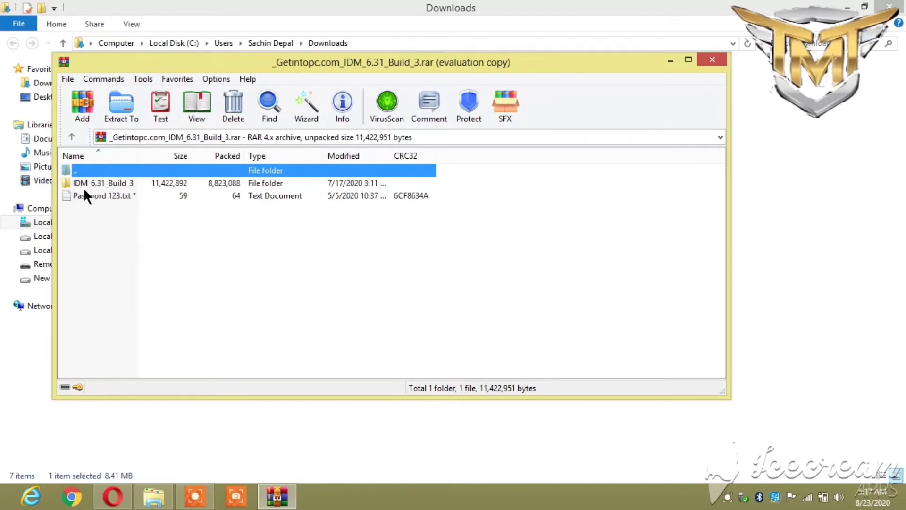
double_click(115, 184)
double_click(114, 182)
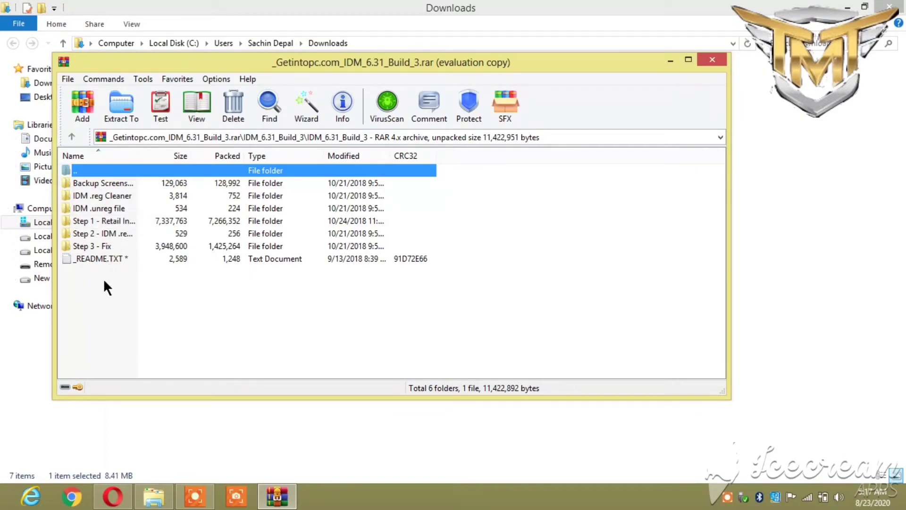
double_click(113, 221)
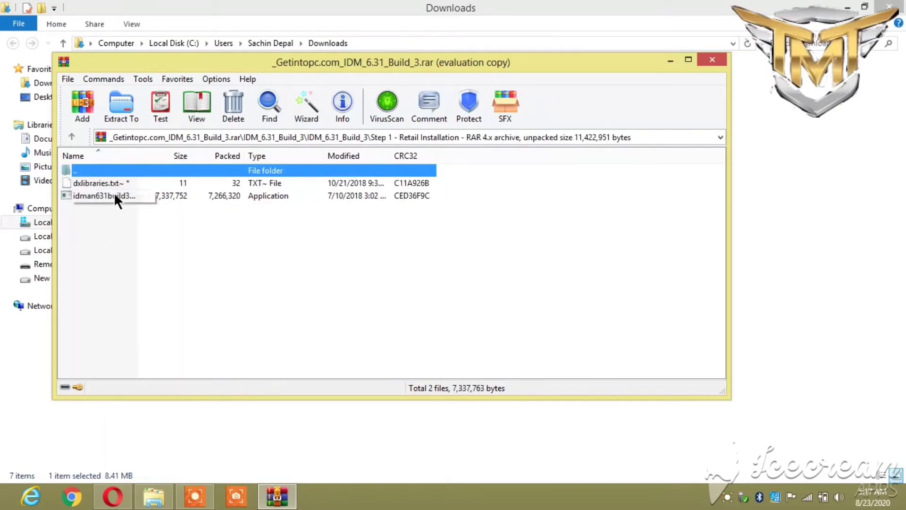
double_click(165, 195)
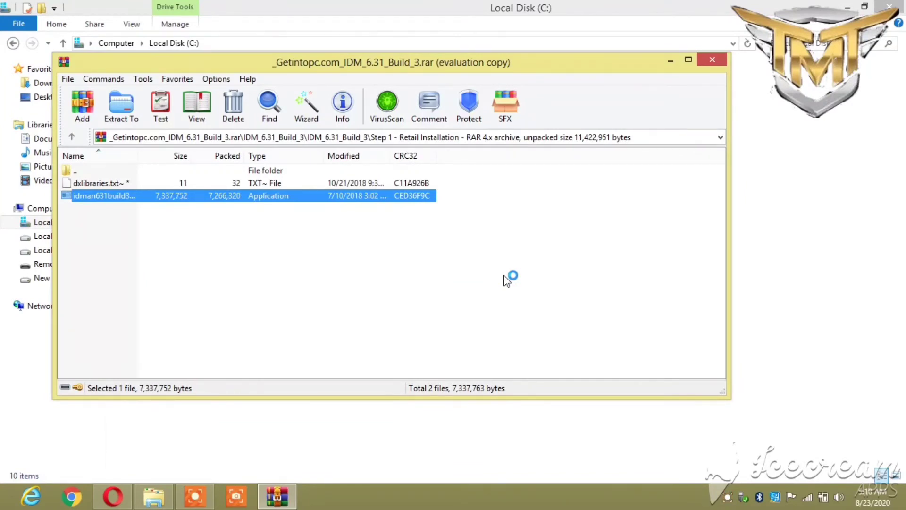
Accept the IDM license, install to the default destination folder, and finish the setup.
click(487, 342)
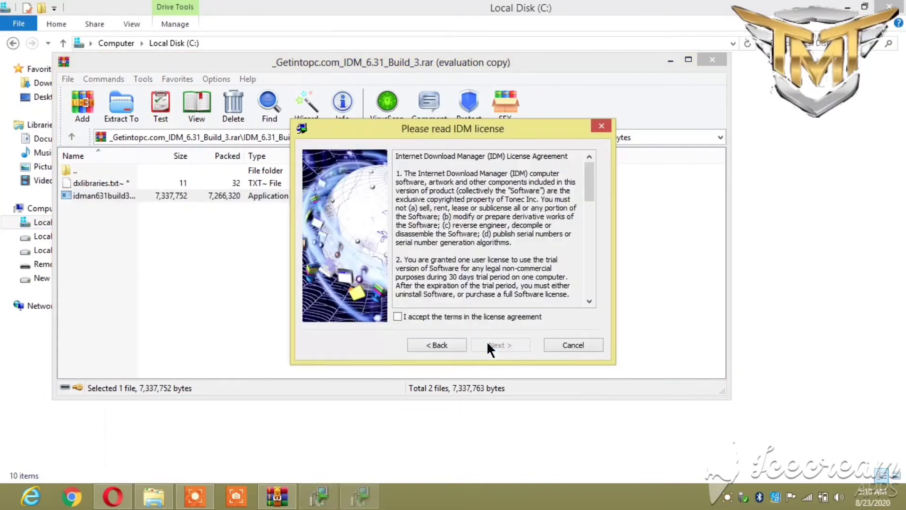
click(400, 317)
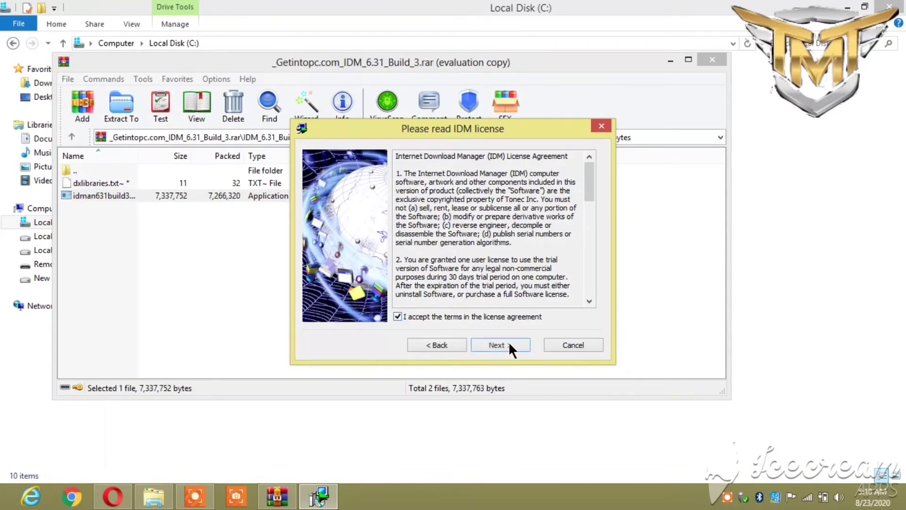
click(508, 343)
click(507, 339)
click(508, 339)
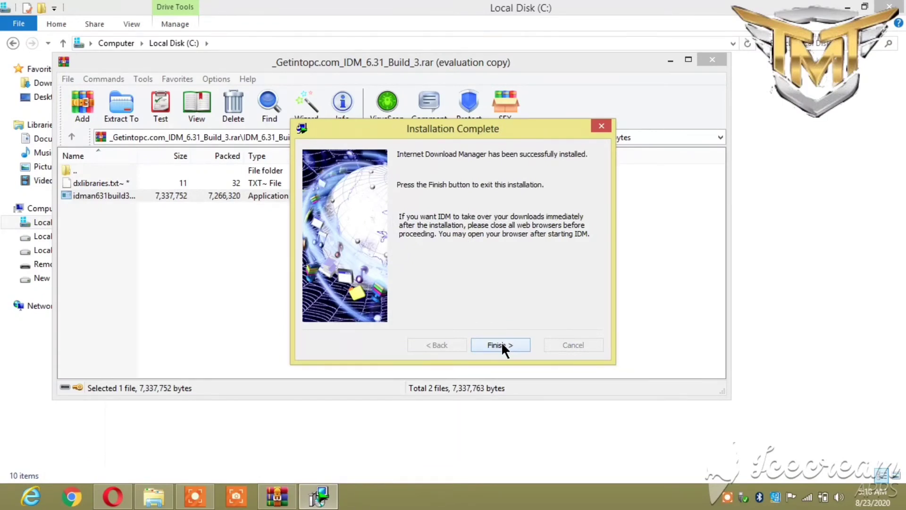
click(501, 343)
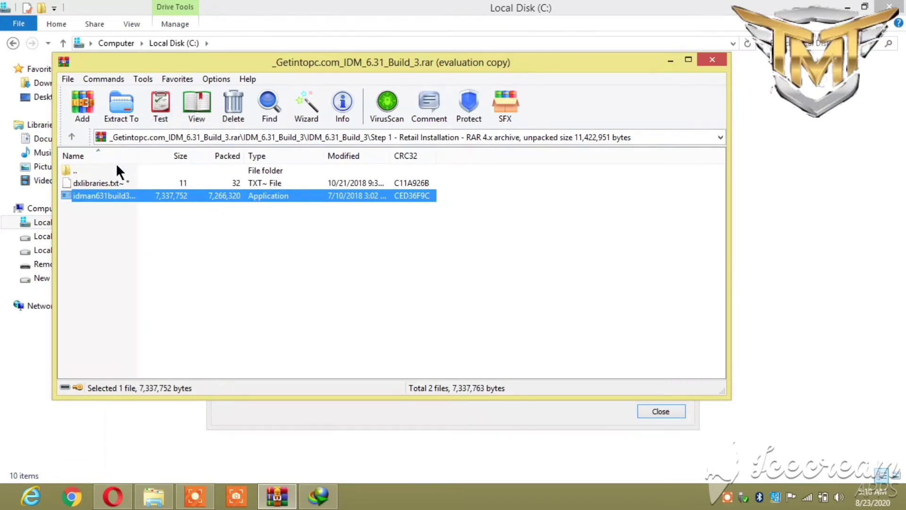
From the 'Step 2 - IDM .reg file' folder, merge IDM registration.reg into the registry.
click(80, 169)
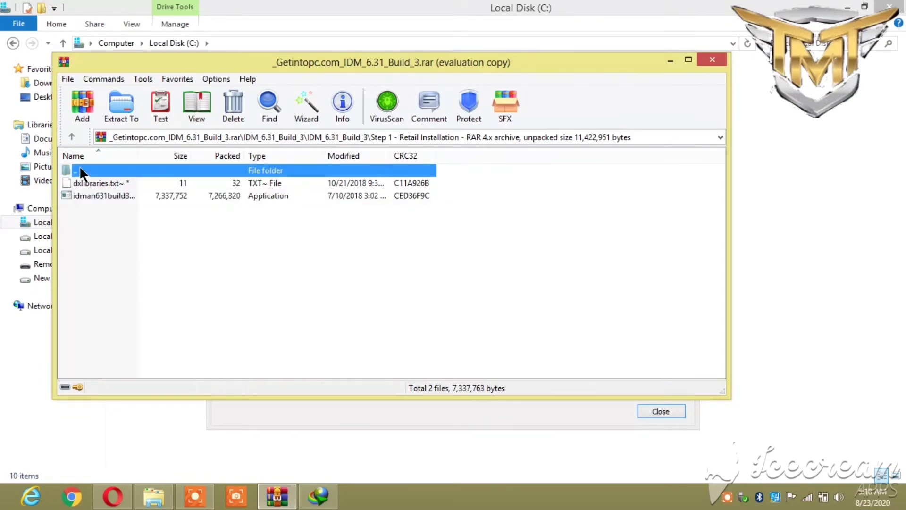
double_click(80, 169)
double_click(86, 232)
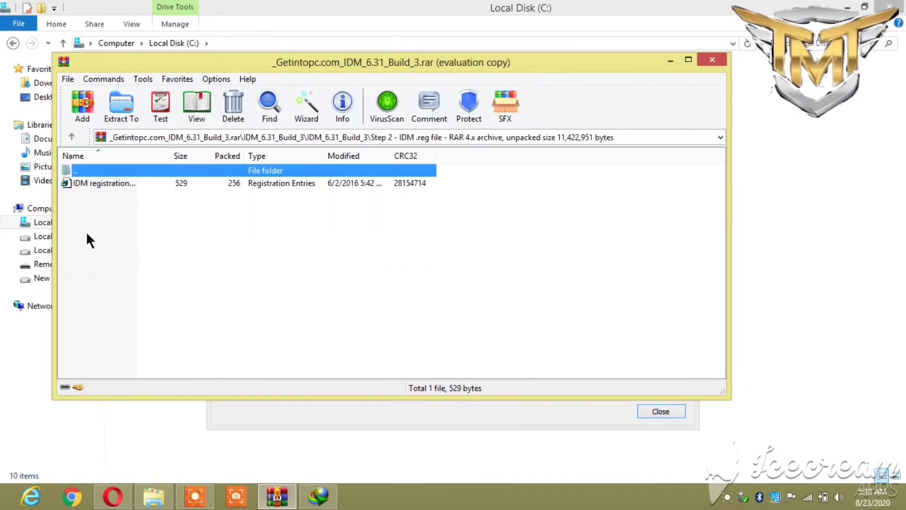
click(113, 182)
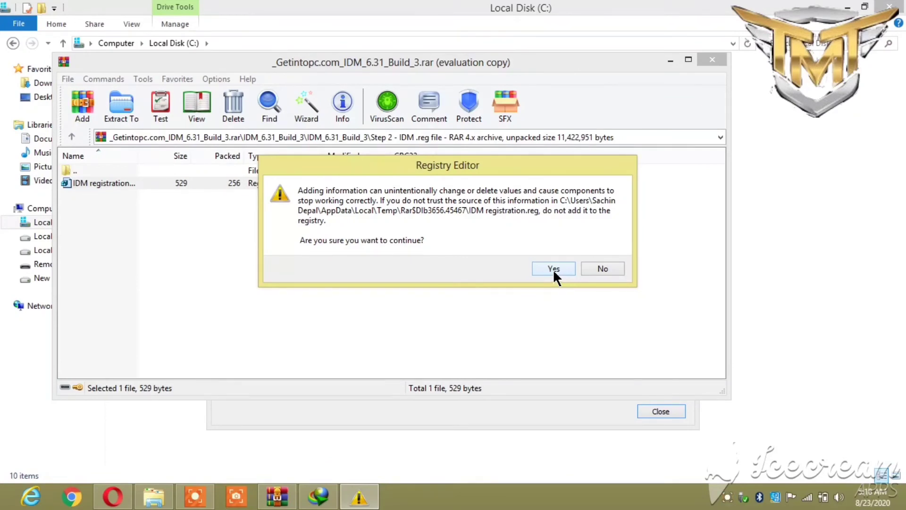
click(553, 268)
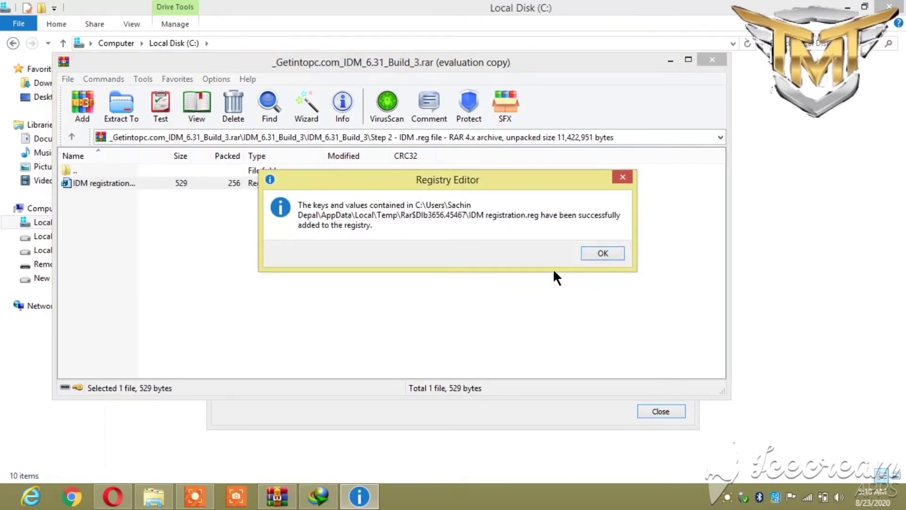
click(598, 254)
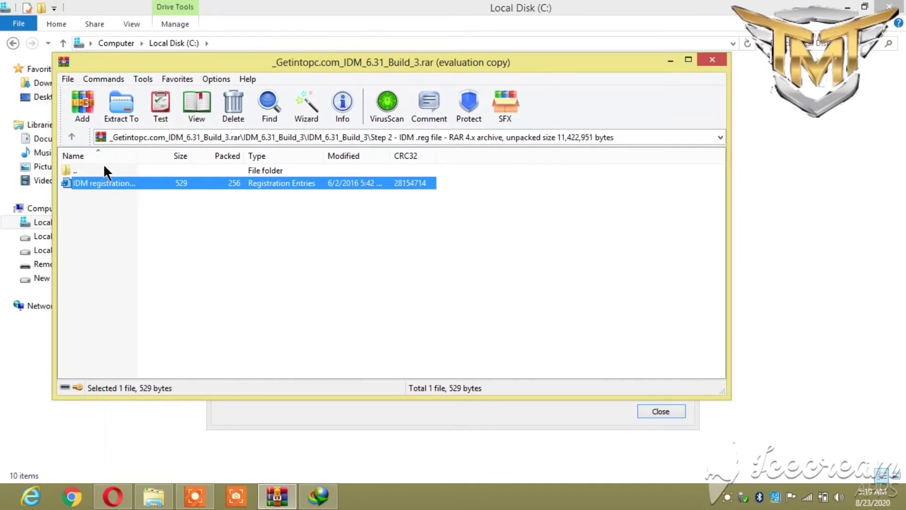
Copy IDMan.exe from the 'Step 3 - Fix' folder to the clipboard.
double_click(84, 163)
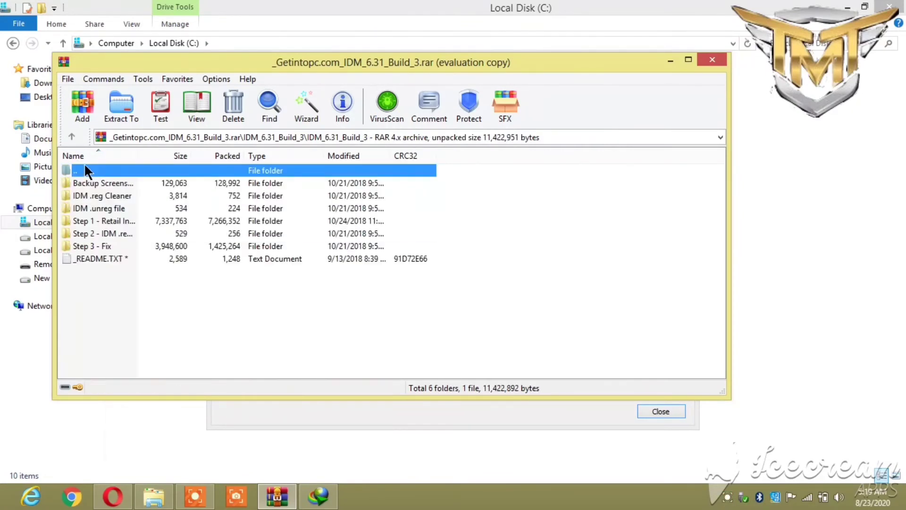
double_click(98, 246)
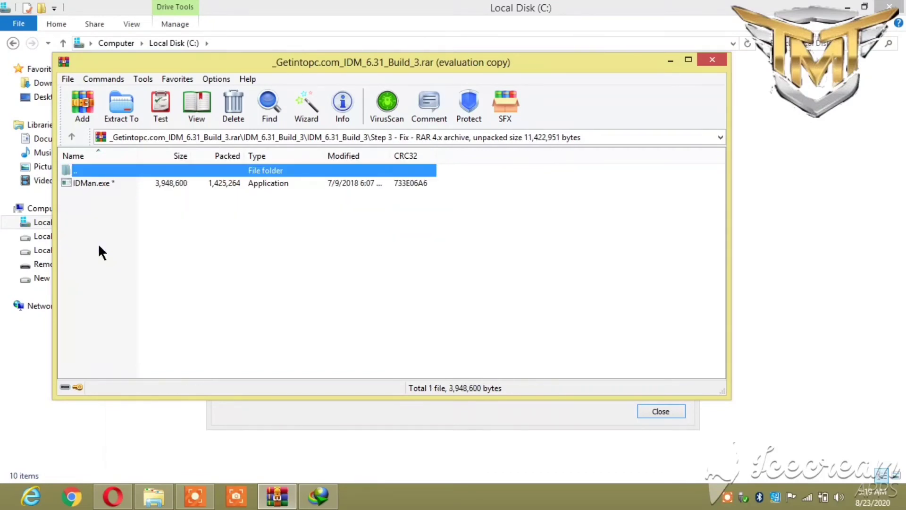
click(111, 183)
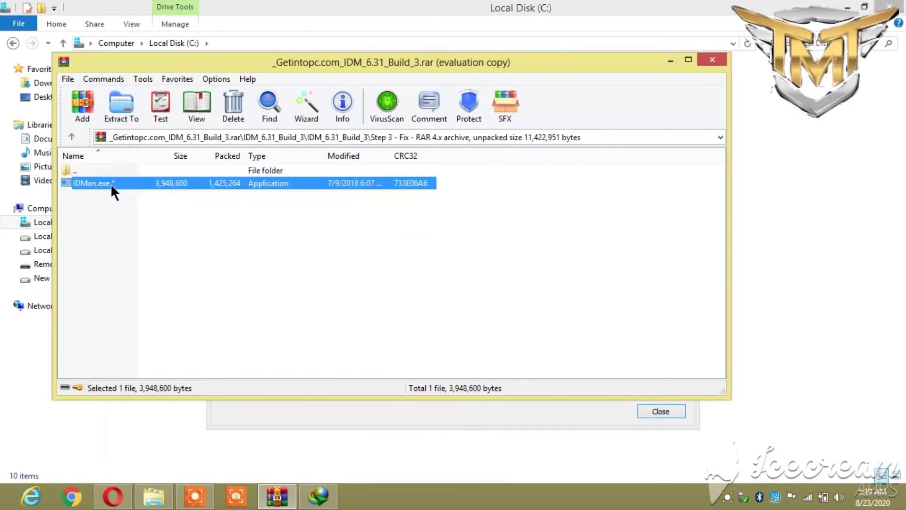
right_click(108, 183)
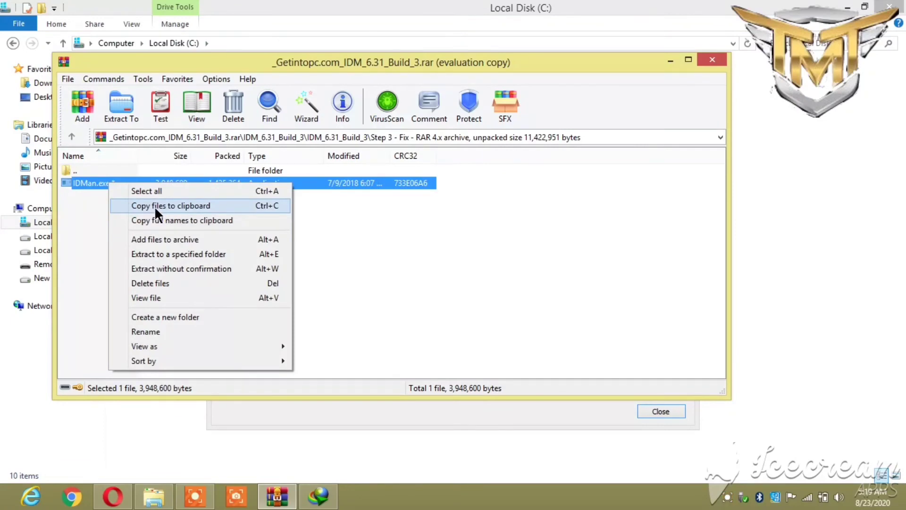
click(154, 206)
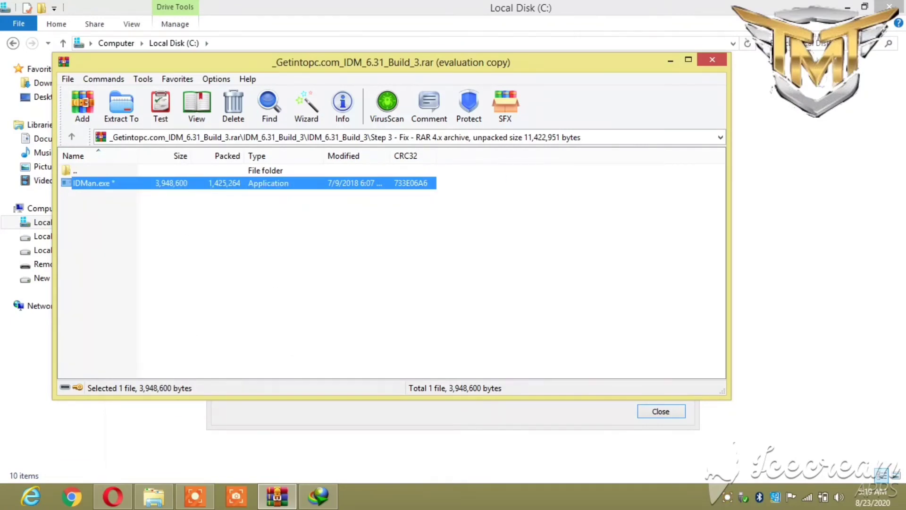
Minimize the Explorer and WinRAR windows and close the Chrome integration notice.
click(847, 8)
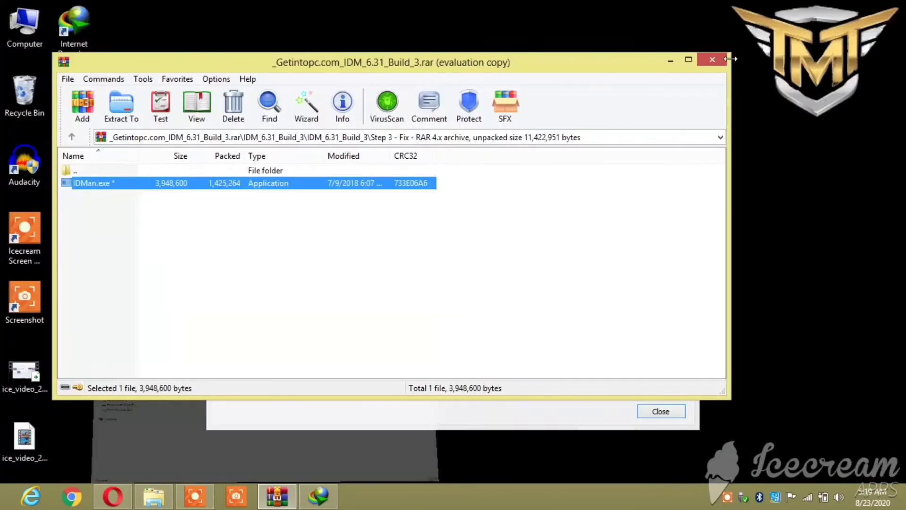
click(670, 60)
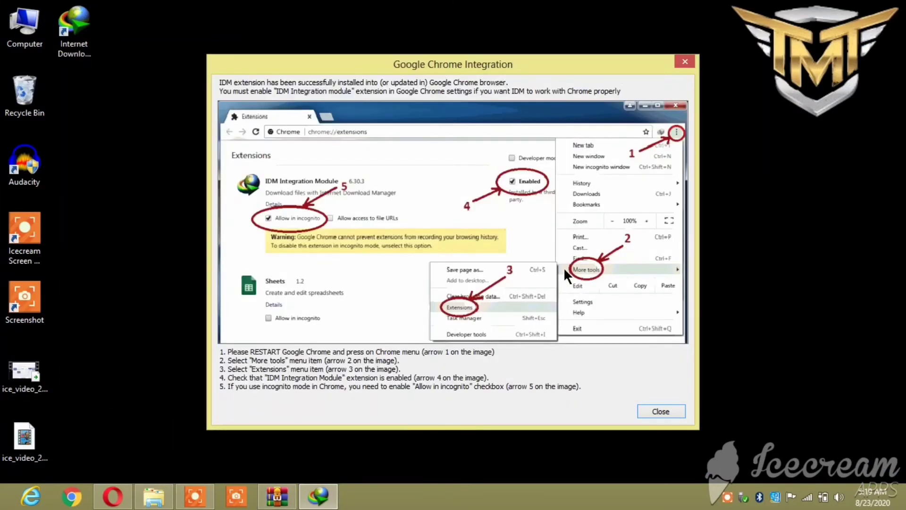
click(662, 411)
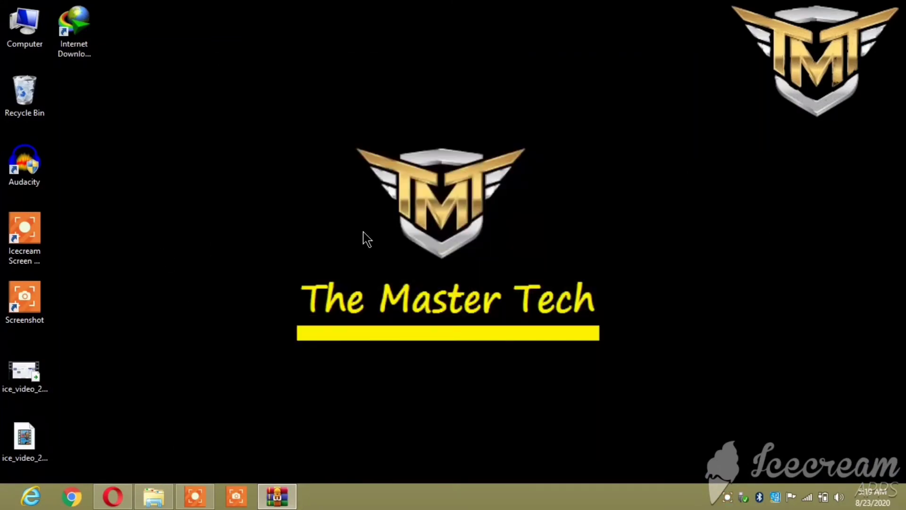
Open the Internet Download Manager install folder from the desktop shortcut's file location.
click(73, 55)
right_click(75, 30)
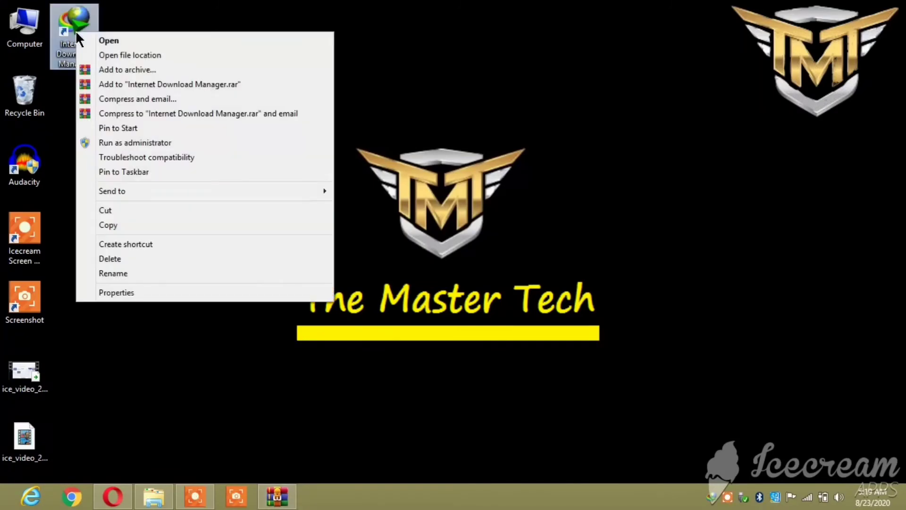
click(130, 54)
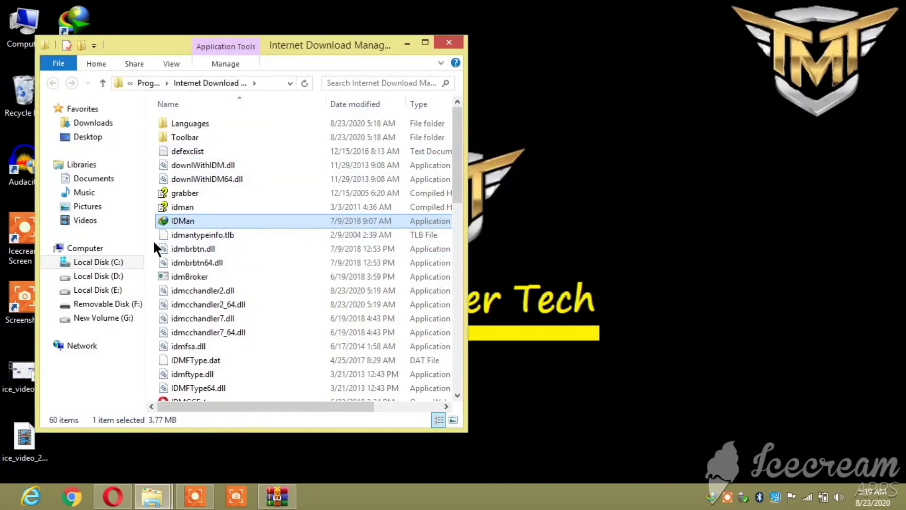
click(153, 240)
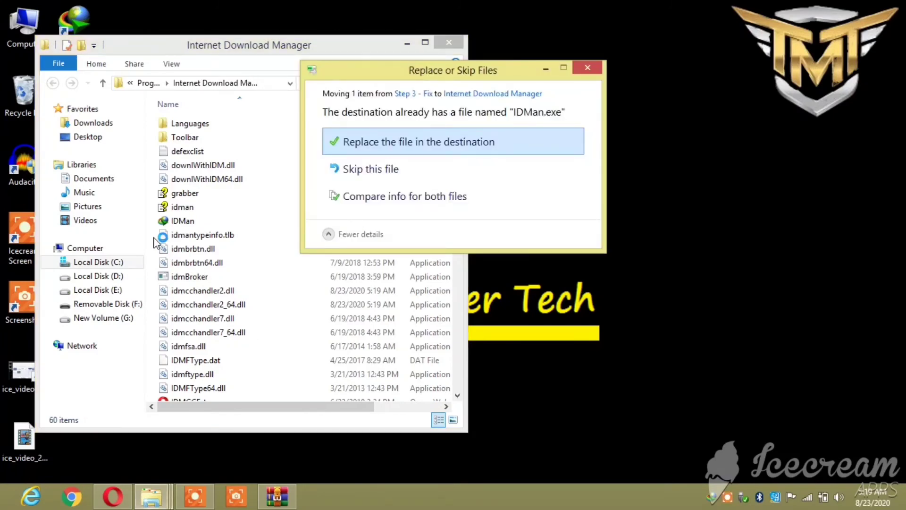
Try replacing IDMan.exe with the copied file, dismiss the access-denied message, and close the folder.
click(408, 136)
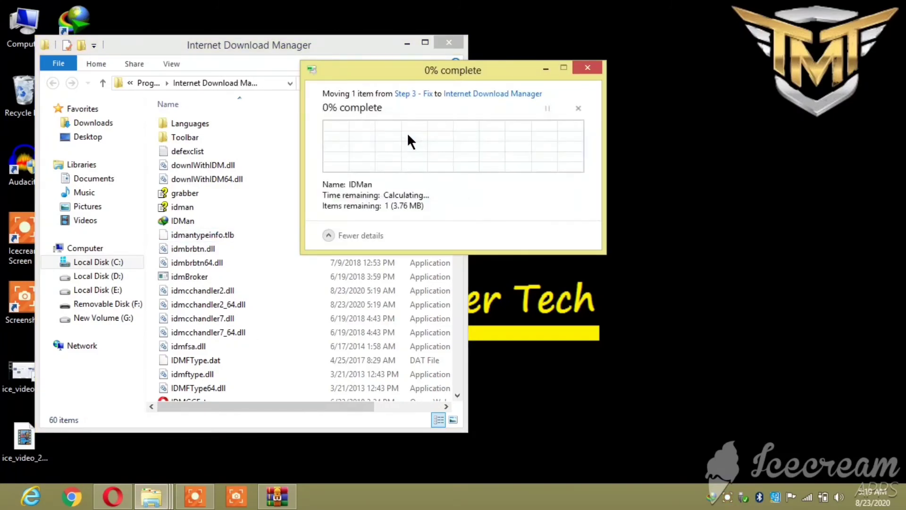
click(400, 158)
click(400, 157)
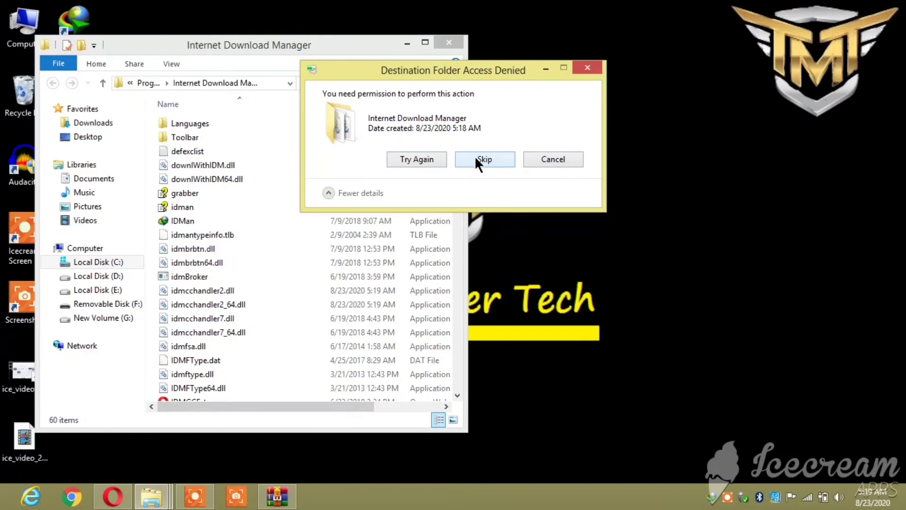
click(586, 67)
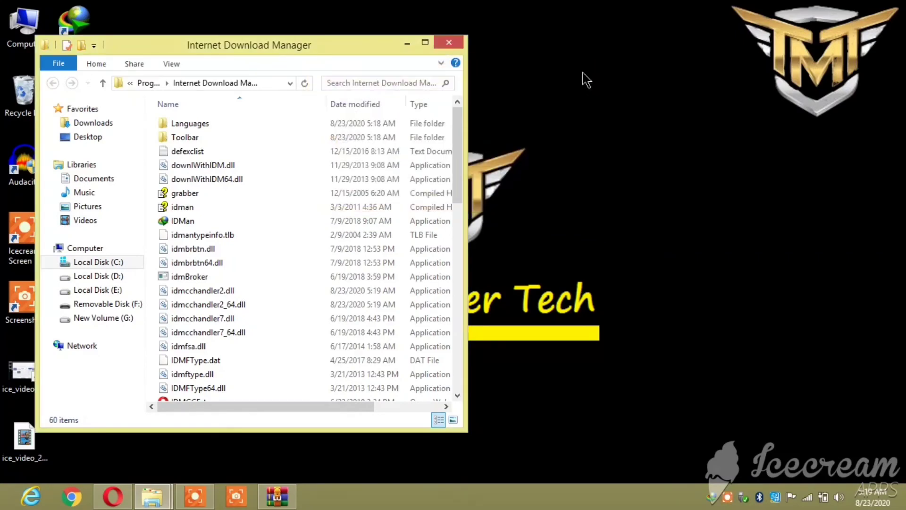
click(447, 44)
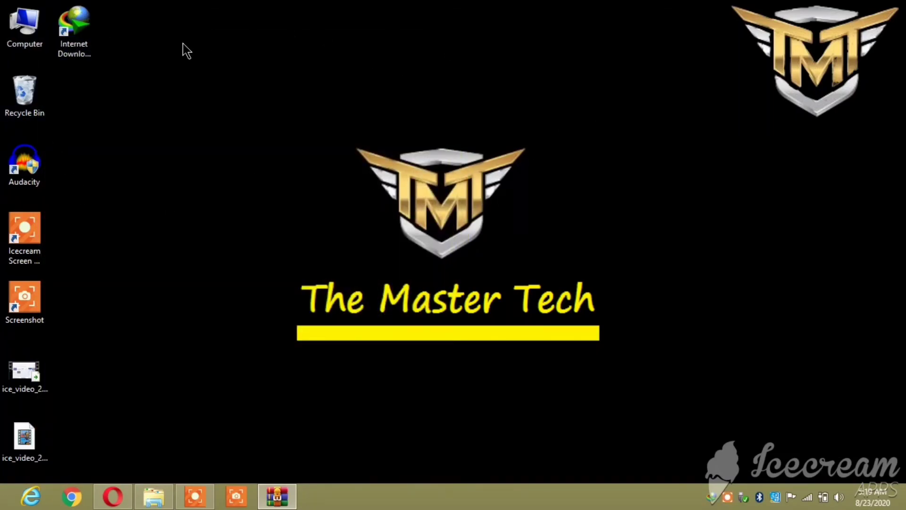
double_click(83, 21)
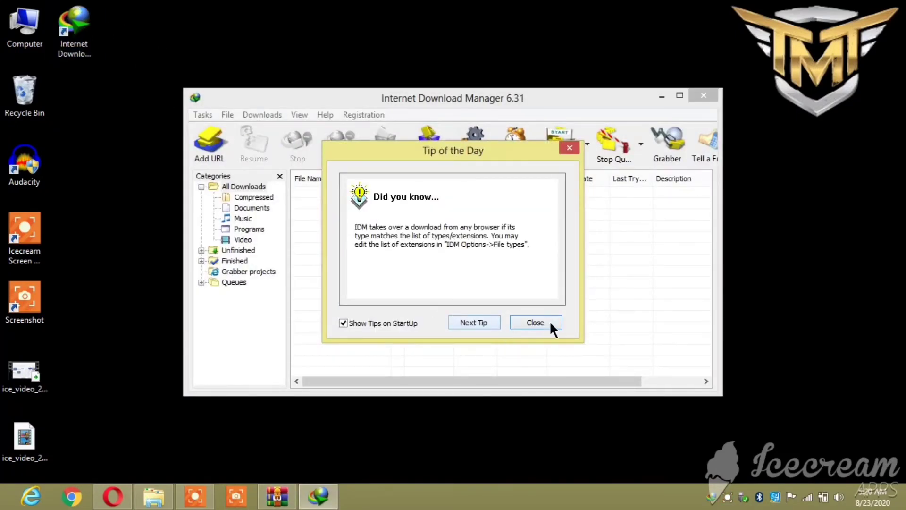
click(542, 322)
click(374, 115)
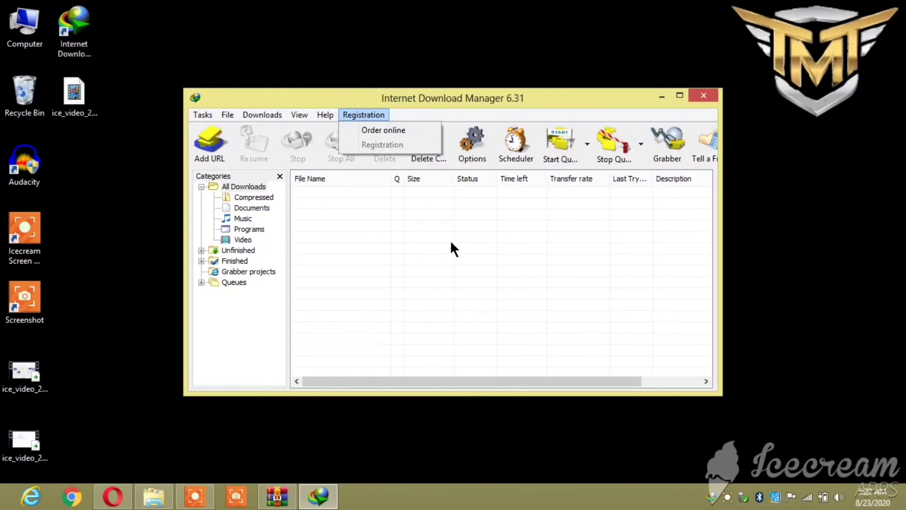
click(703, 96)
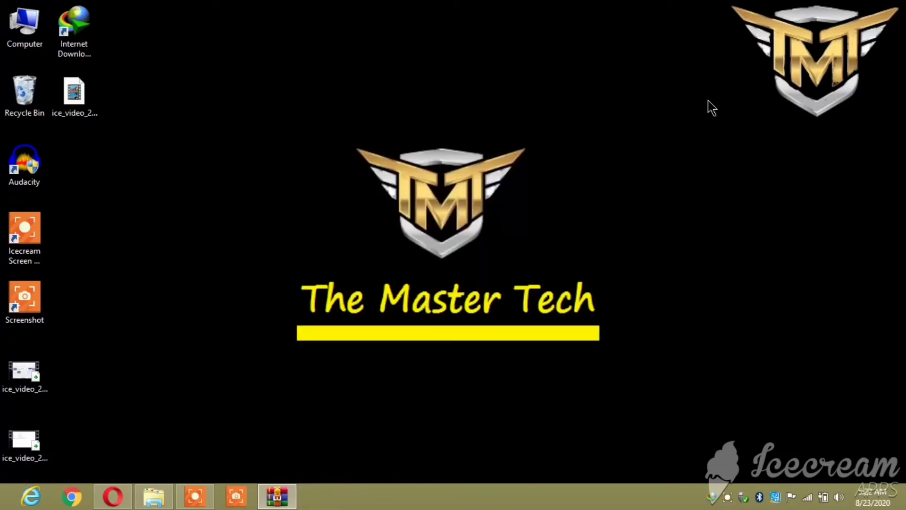